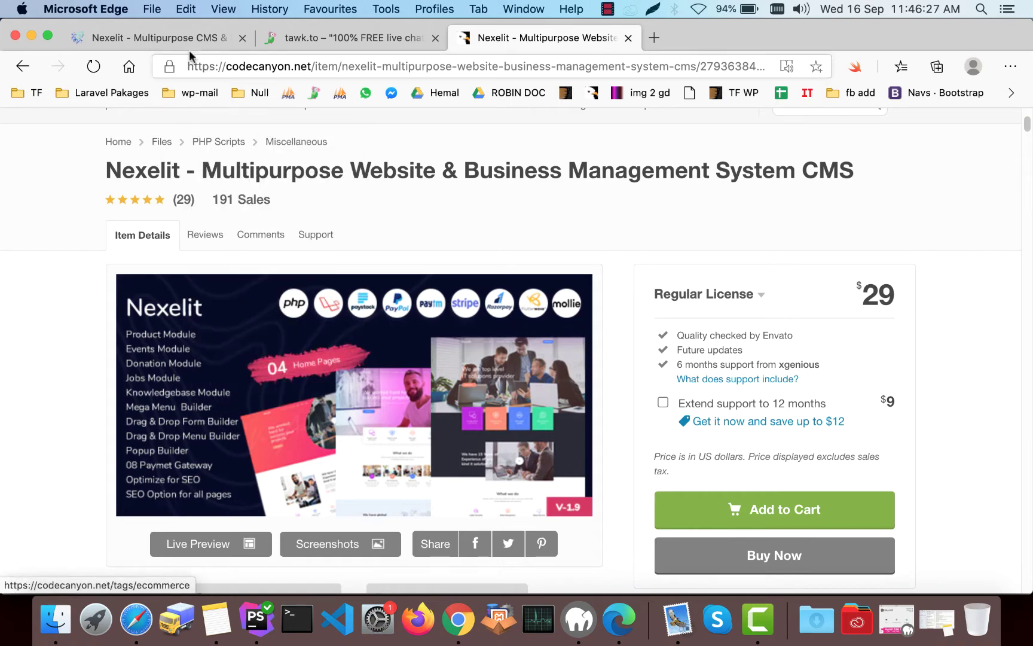
- On the local Nexelit homepage tab, open the tawk.to chat bubble, then minimize it
{"action": "left_click", "coordinate": [145, 37]}
{"action": "scroll", "coordinate": [708, 307], "scroll_direction": "down", "scroll_amount": 10}
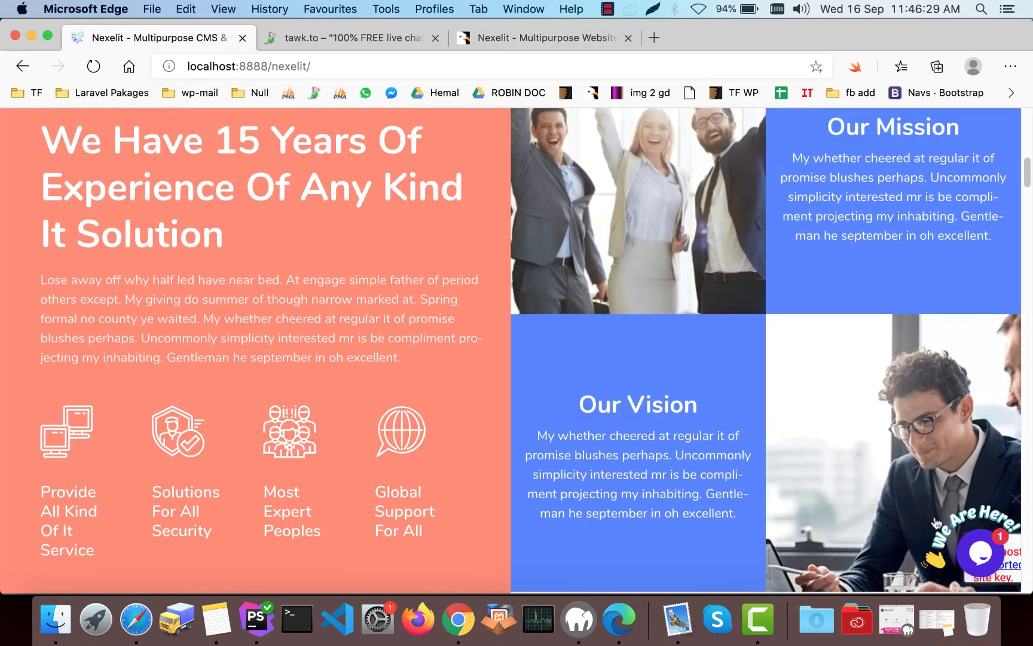
{"action": "scroll", "coordinate": [707, 307], "scroll_direction": "up", "scroll_amount": 10}
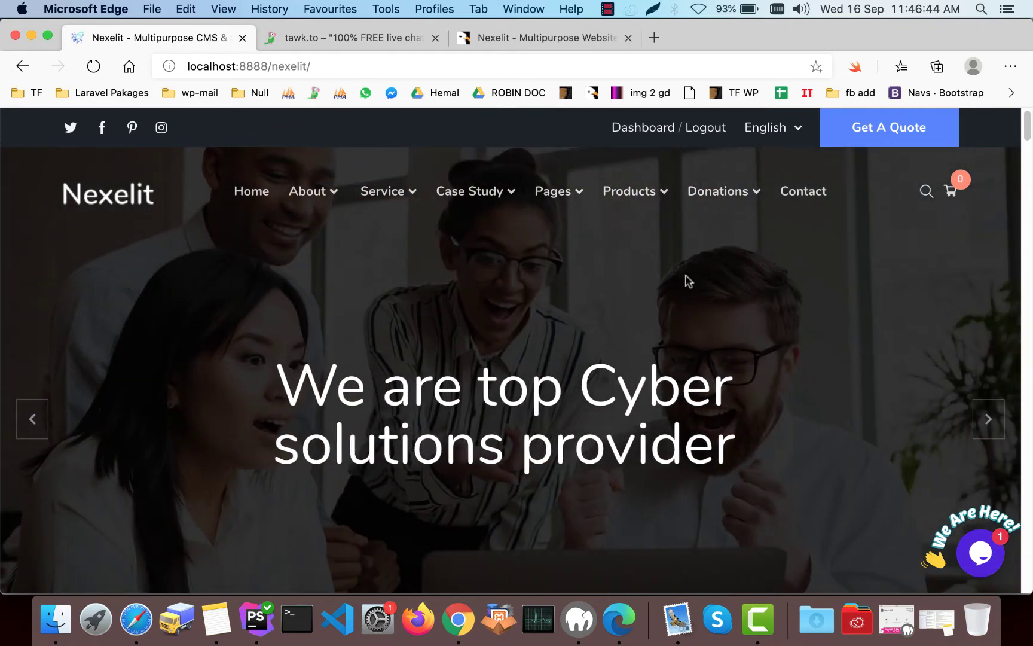
{"action": "left_click", "coordinate": [987, 549]}
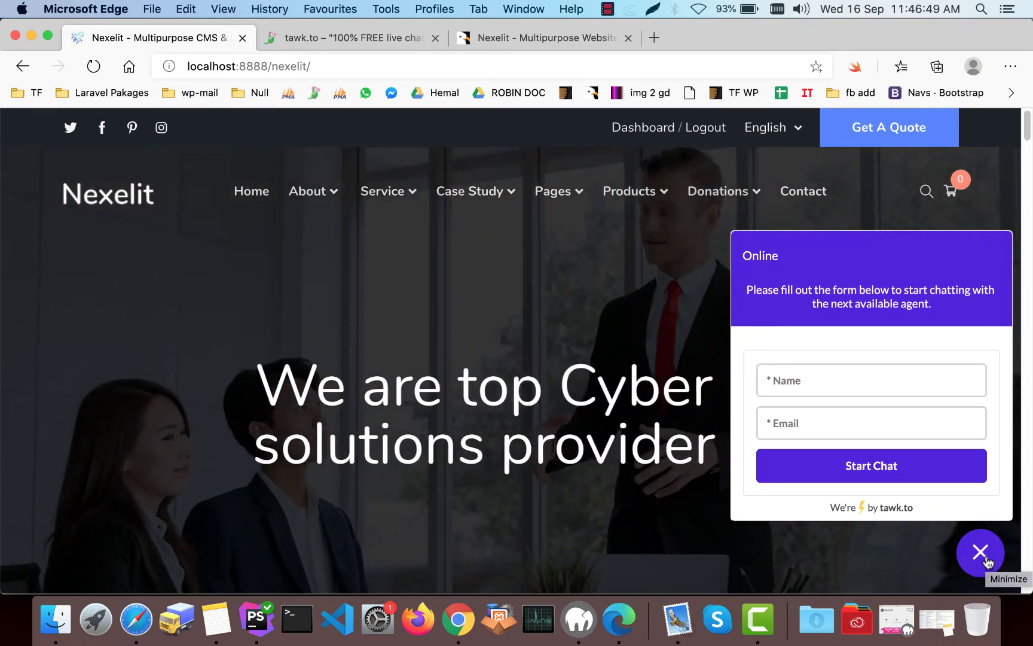
{"action": "left_click", "coordinate": [986, 560]}
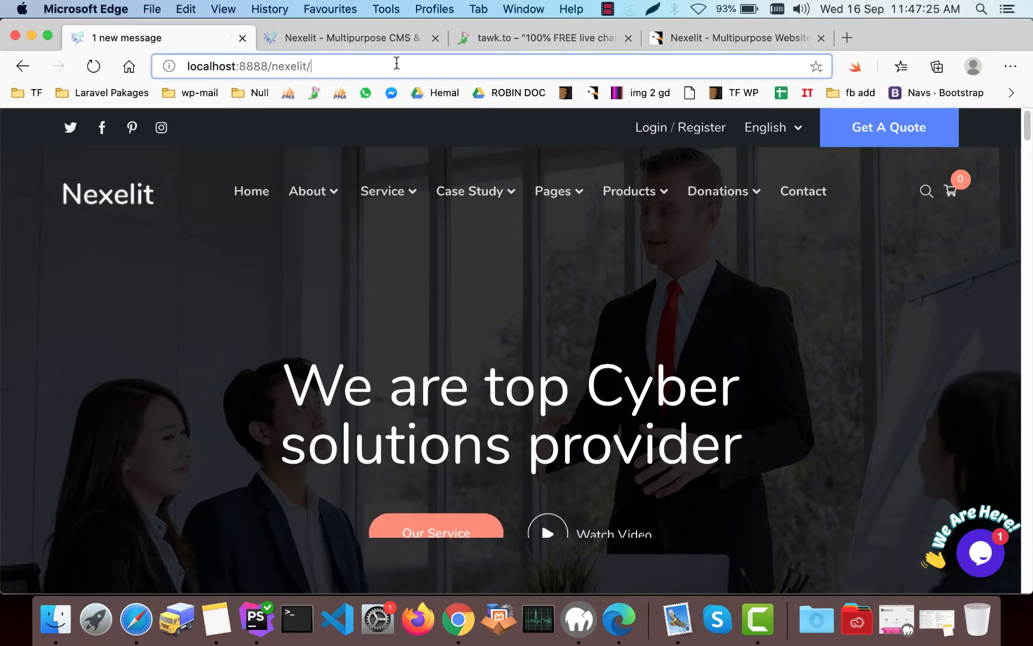
{"action": "type", "text": "lo"}
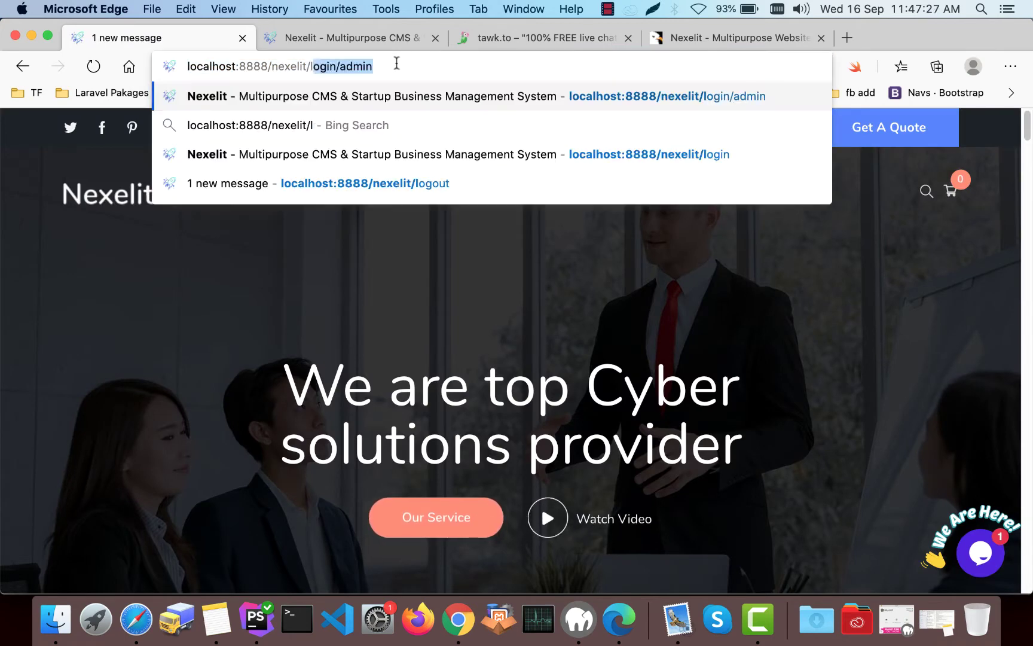
- Log in at login/admin with the saved admin credentials and Remember Me ticked
{"action": "key", "text": "Return"}
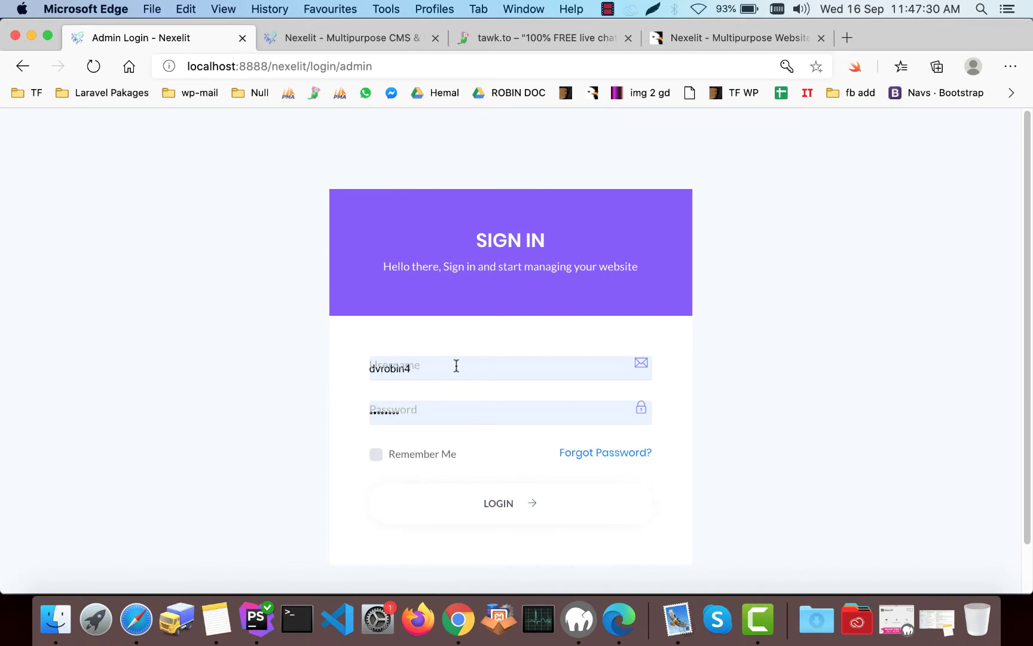
{"action": "left_click", "coordinate": [457, 367]}
{"action": "left_click", "coordinate": [421, 424]}
{"action": "left_click", "coordinate": [449, 454]}
{"action": "left_click", "coordinate": [498, 503]}
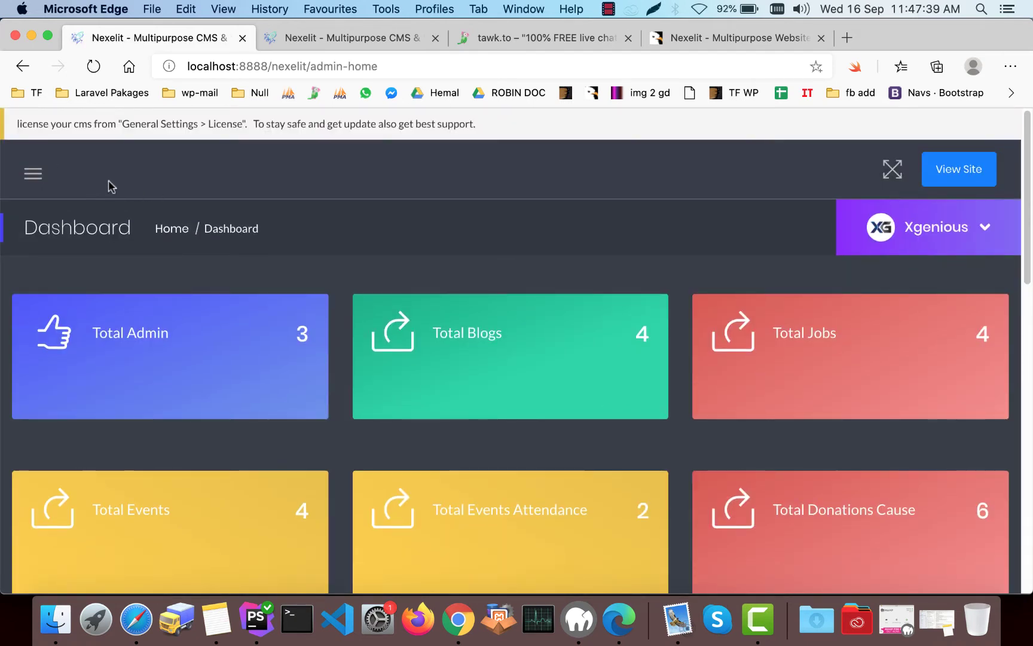
- Open the admin navigation menu and expand General Settings
{"action": "left_click", "coordinate": [37, 174]}
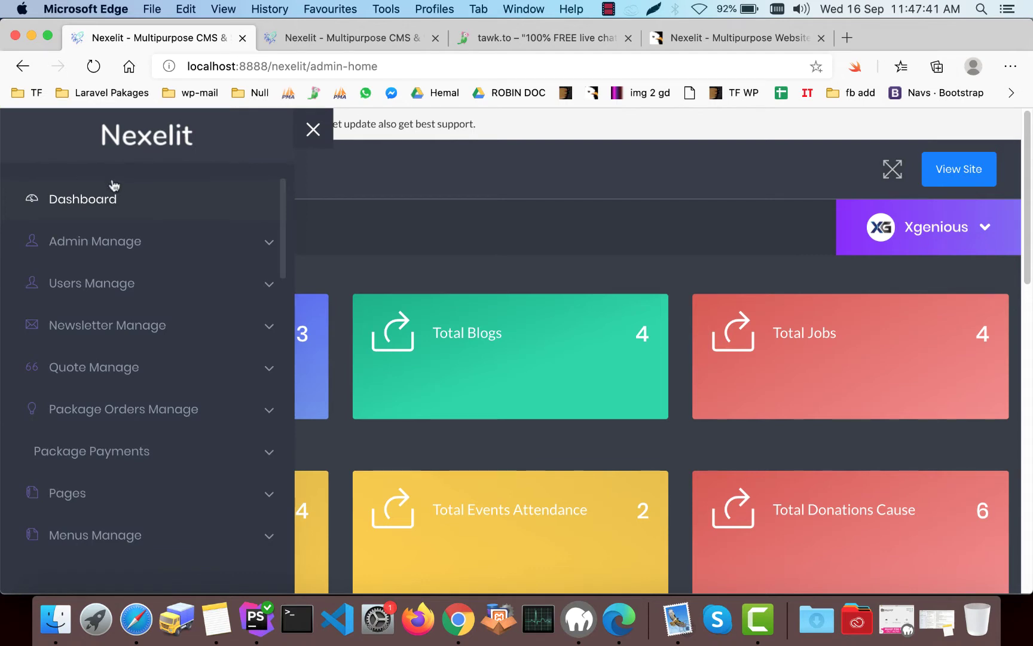
{"action": "scroll", "coordinate": [113, 189], "scroll_direction": "down", "scroll_amount": 3}
{"action": "scroll", "coordinate": [116, 218], "scroll_direction": "down", "scroll_amount": 3}
{"action": "scroll", "coordinate": [117, 218], "scroll_direction": "down", "scroll_amount": 2}
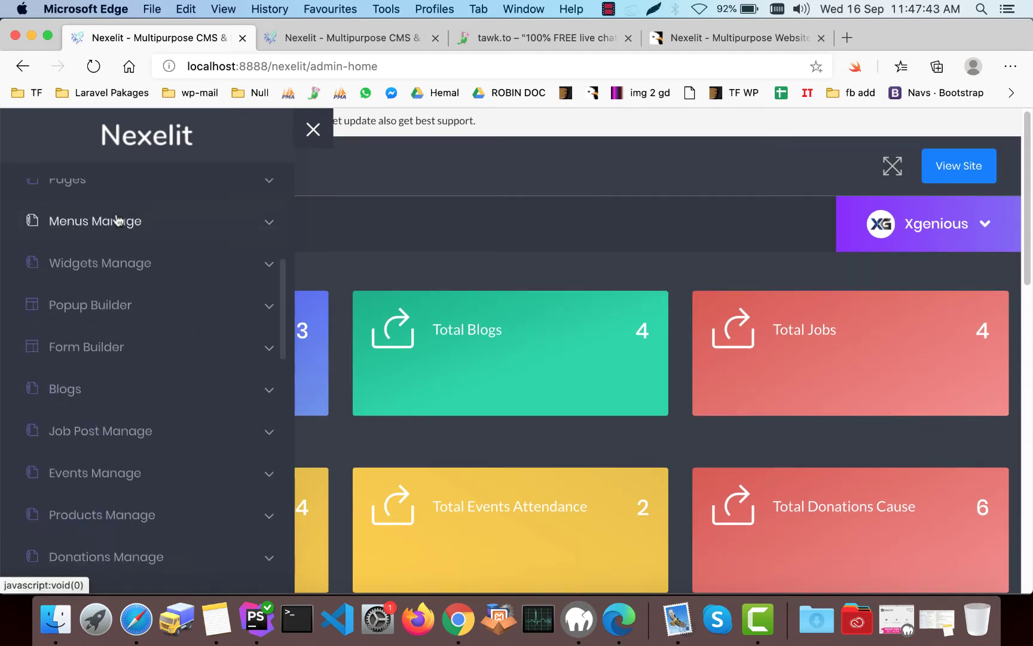
{"action": "scroll", "coordinate": [117, 219], "scroll_direction": "down", "scroll_amount": 3}
{"action": "scroll", "coordinate": [117, 218], "scroll_direction": "down", "scroll_amount": 2}
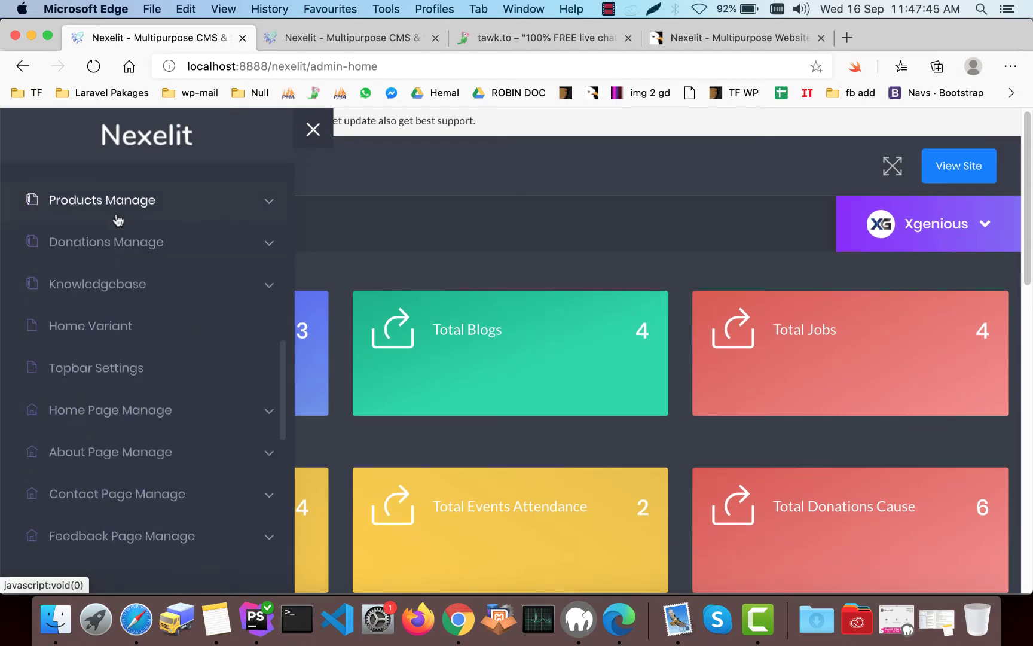
{"action": "scroll", "coordinate": [117, 217], "scroll_direction": "down", "scroll_amount": 2}
{"action": "scroll", "coordinate": [117, 218], "scroll_direction": "down", "scroll_amount": 4}
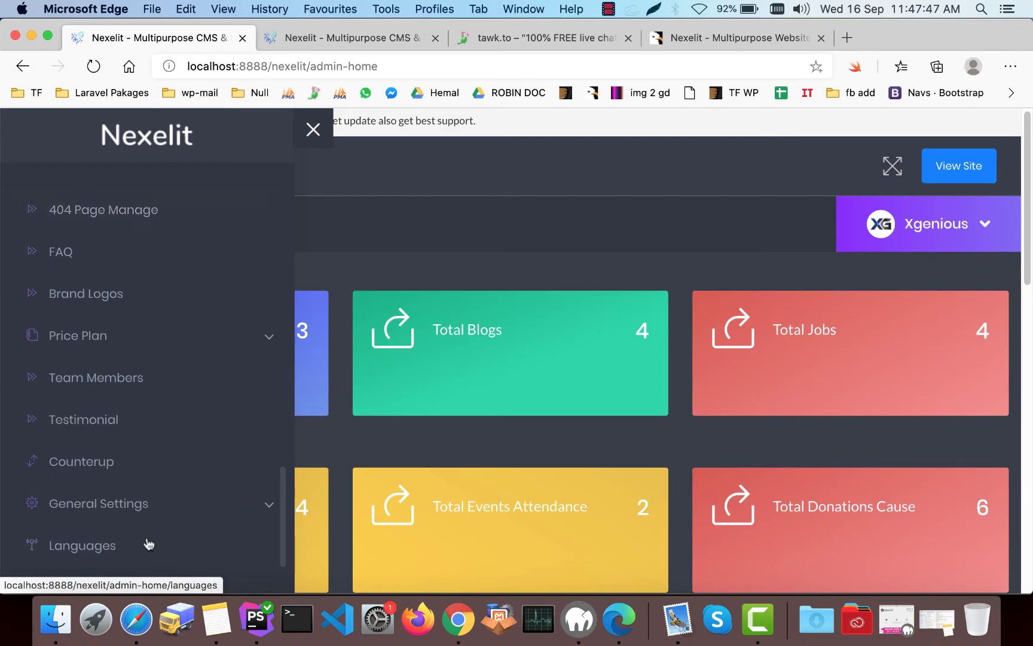
{"action": "left_click", "coordinate": [89, 503]}
{"action": "scroll", "coordinate": [120, 404], "scroll_direction": "down", "scroll_amount": 4}
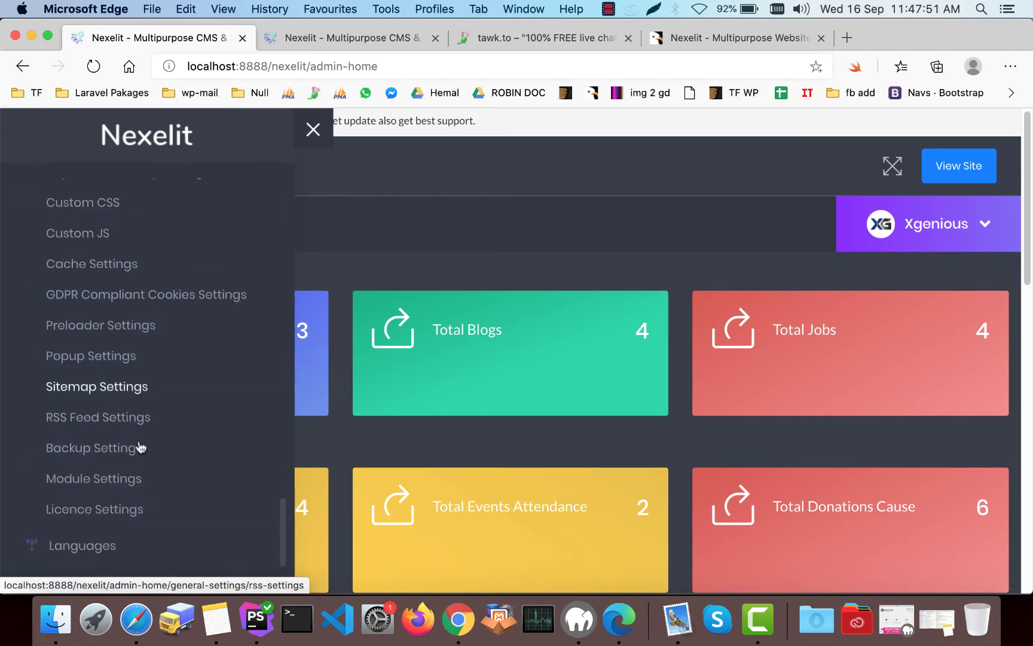
{"action": "scroll", "coordinate": [129, 395], "scroll_direction": "up", "scroll_amount": 3}
{"action": "scroll", "coordinate": [126, 396], "scroll_direction": "up", "scroll_amount": 3}
{"action": "scroll", "coordinate": [126, 395], "scroll_direction": "up", "scroll_amount": 3}
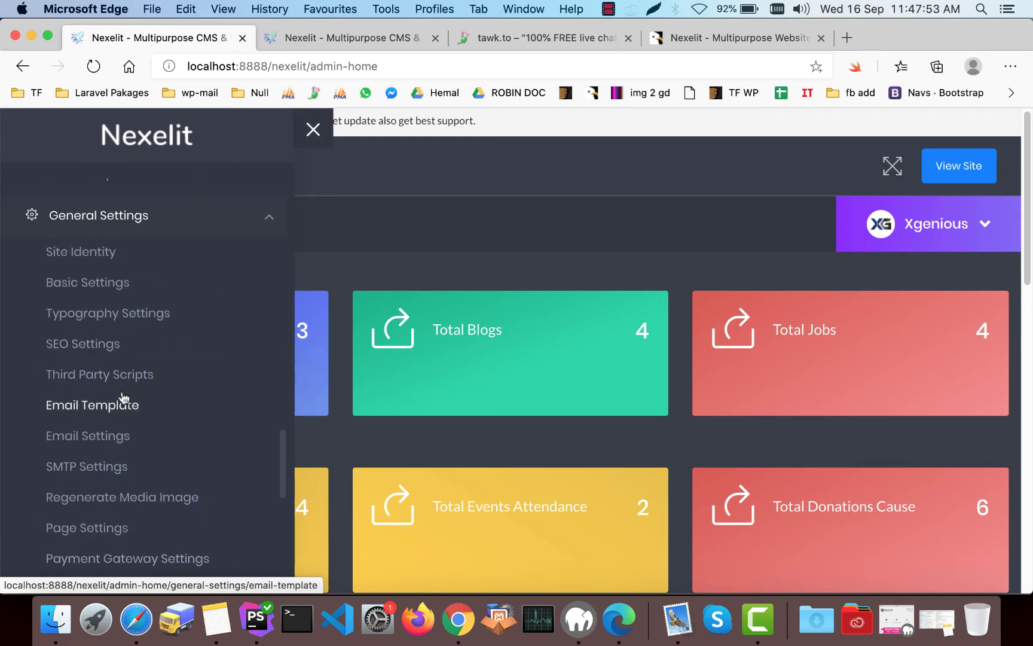
- On Third Party Scripts, clear the Tawk.to API value and save the settings
{"action": "left_click", "coordinate": [83, 375]}
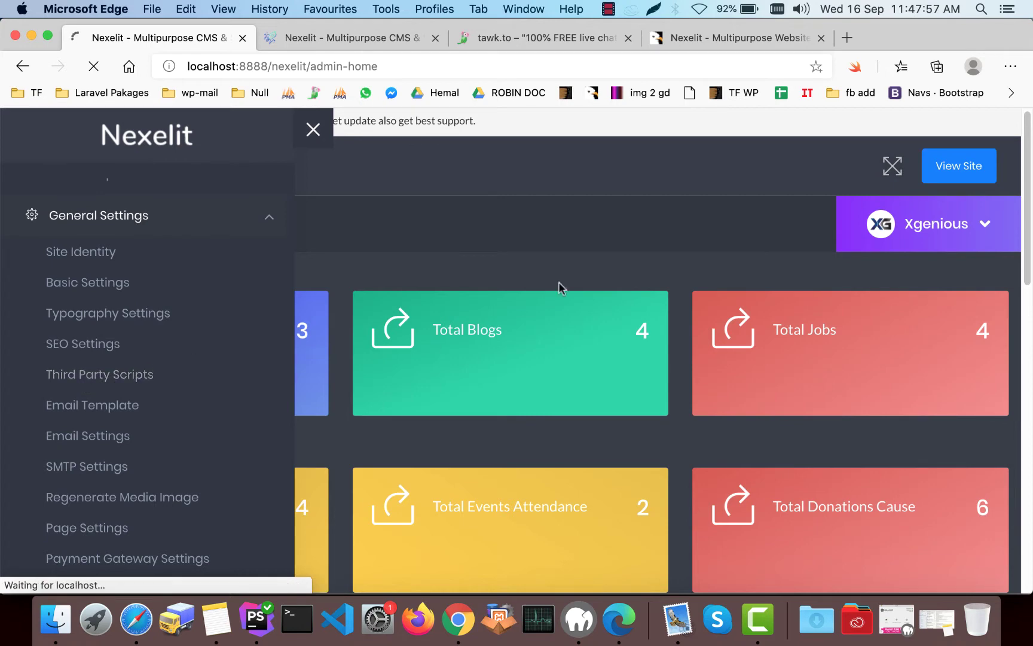
{"action": "scroll", "coordinate": [763, 283], "scroll_direction": "down", "scroll_amount": 5}
{"action": "scroll", "coordinate": [747, 283], "scroll_direction": "down", "scroll_amount": 3}
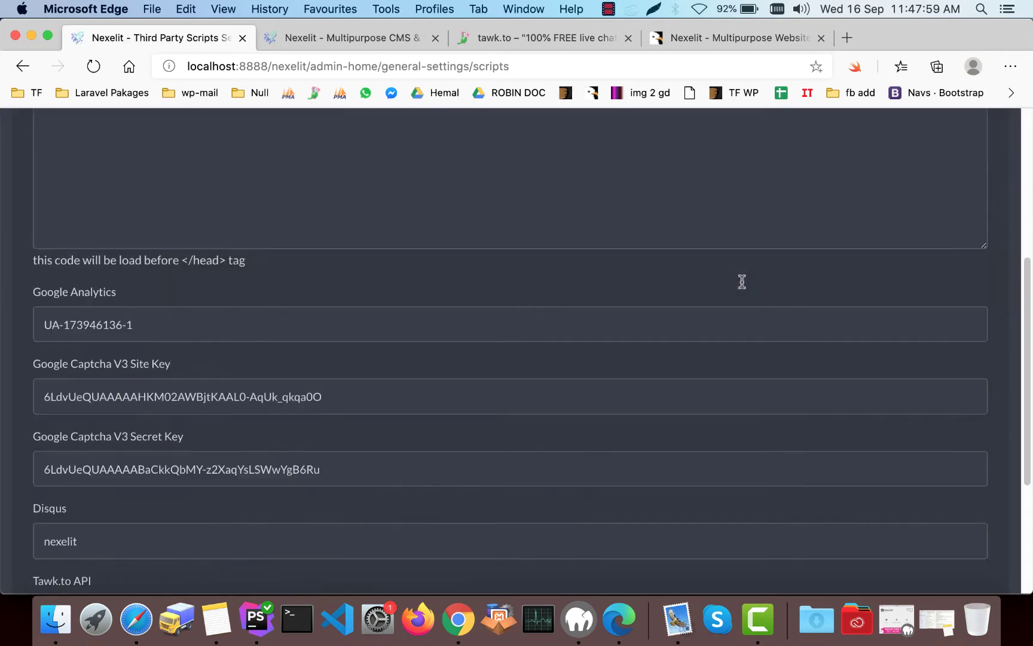
{"action": "scroll", "coordinate": [49, 363], "scroll_direction": "down", "scroll_amount": 3}
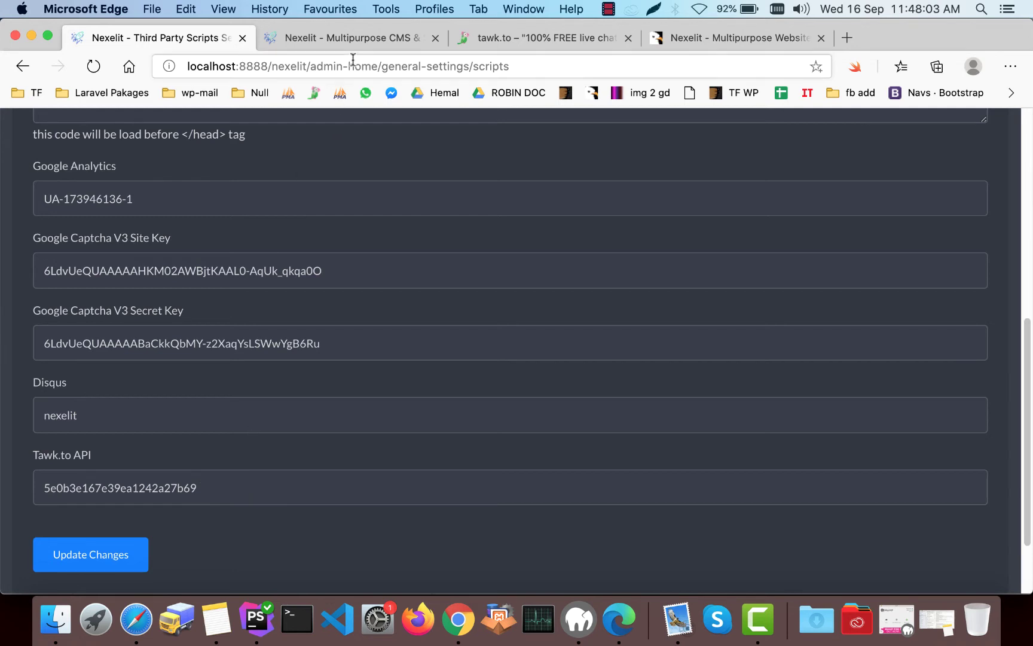
{"action": "left_click", "coordinate": [363, 39]}
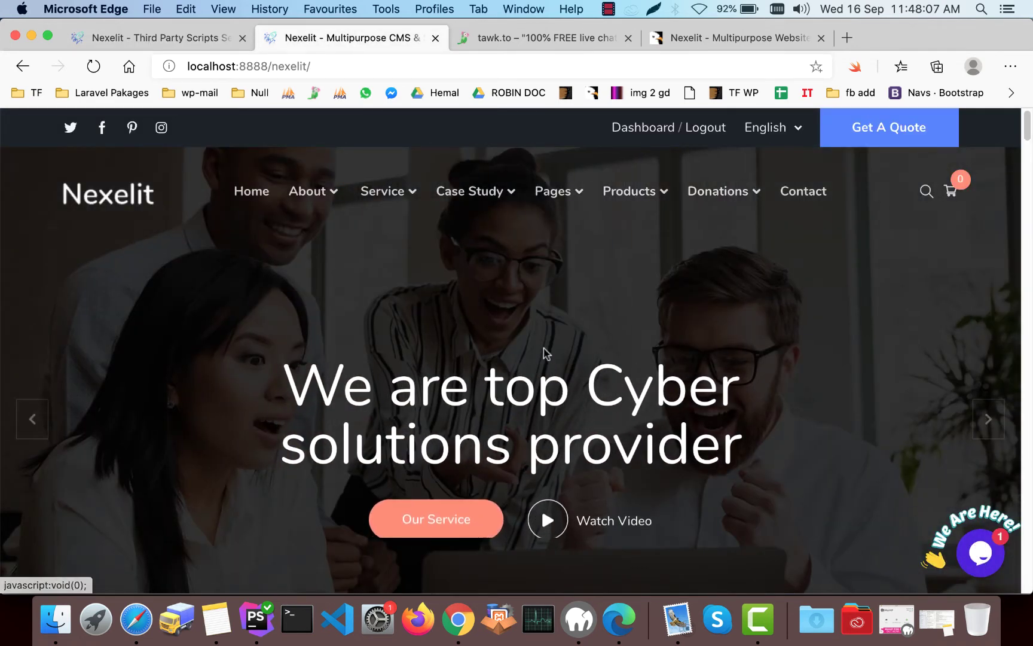
{"action": "left_click", "coordinate": [153, 38]}
{"action": "left_click_drag", "start_coordinate": [214, 490], "coordinate": [9, 472]}
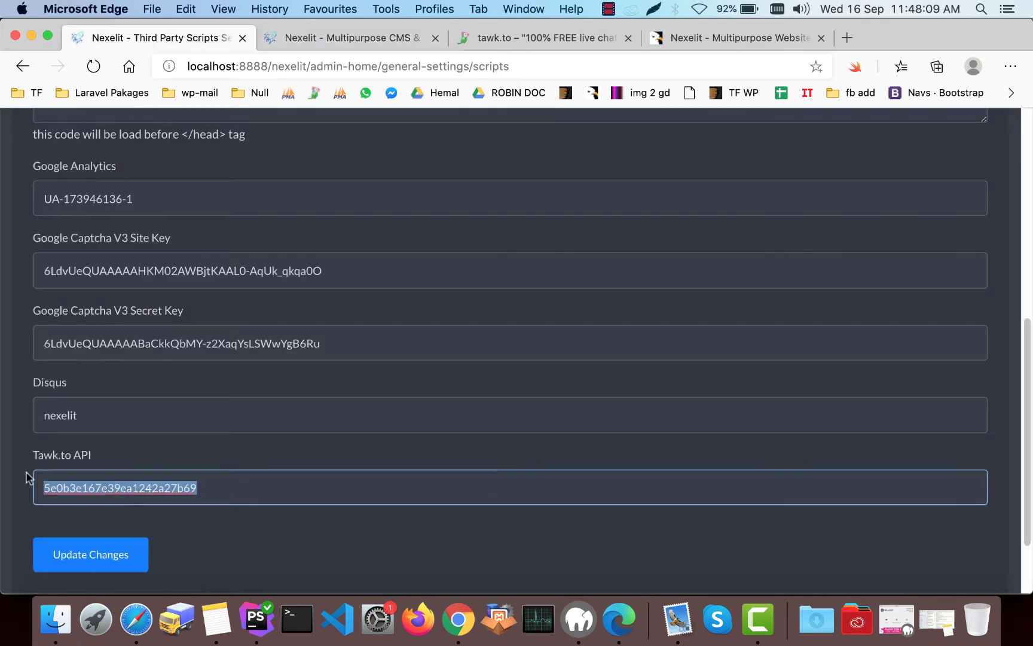
{"action": "key", "text": "BackSpace"}
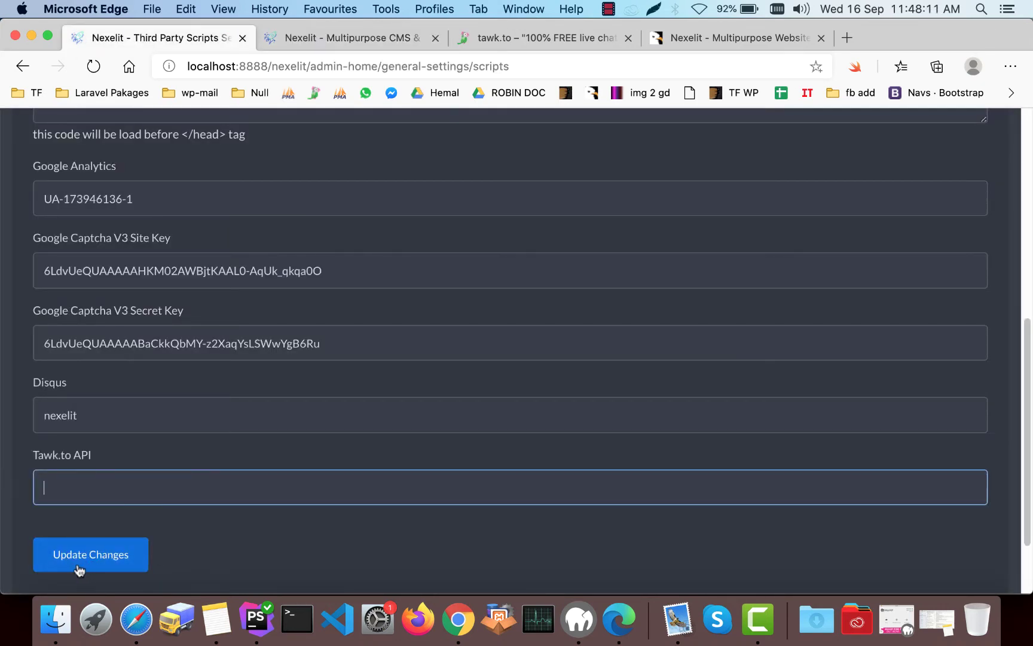
{"action": "left_click", "coordinate": [80, 566]}
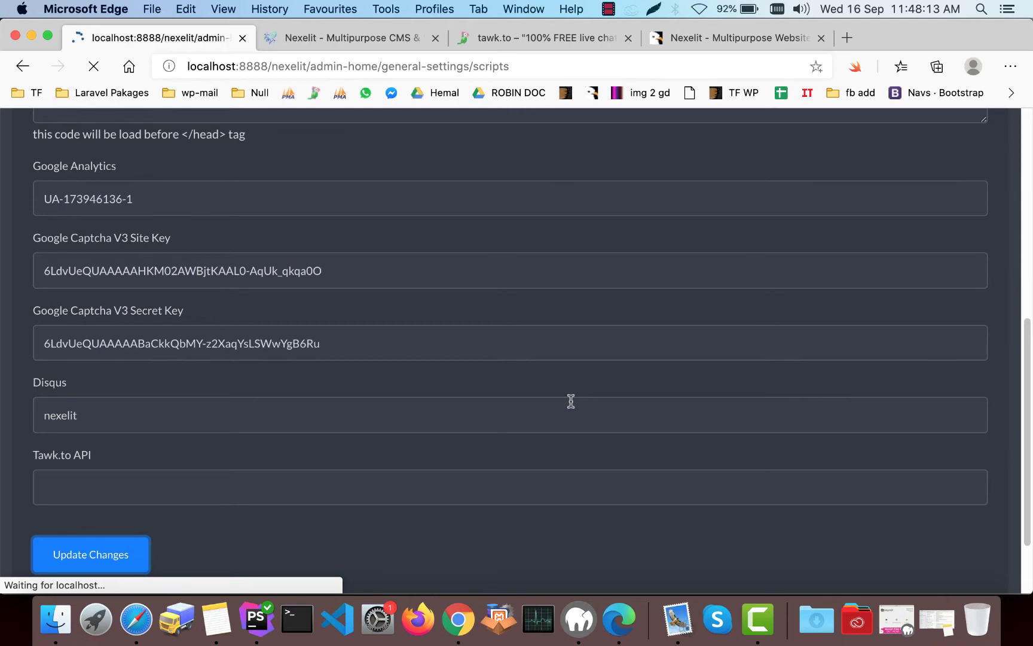
- Reload the Nexelit homepage to confirm the tawk.to chat bubble is gone
{"action": "left_click", "coordinate": [347, 37]}
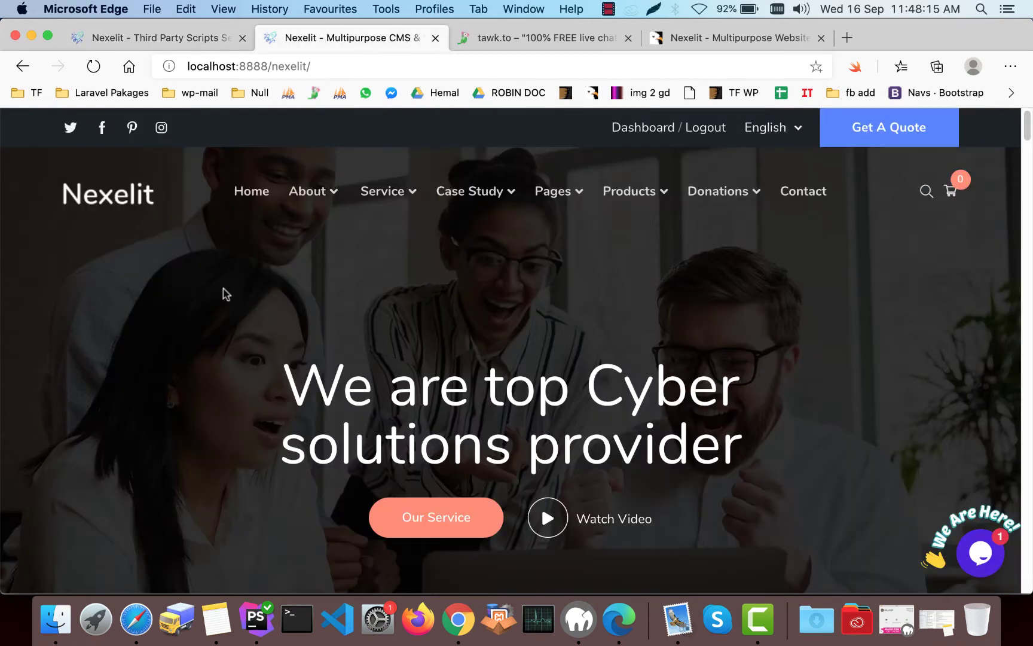
{"action": "right_click", "coordinate": [172, 250]}
{"action": "left_click", "coordinate": [226, 317]}
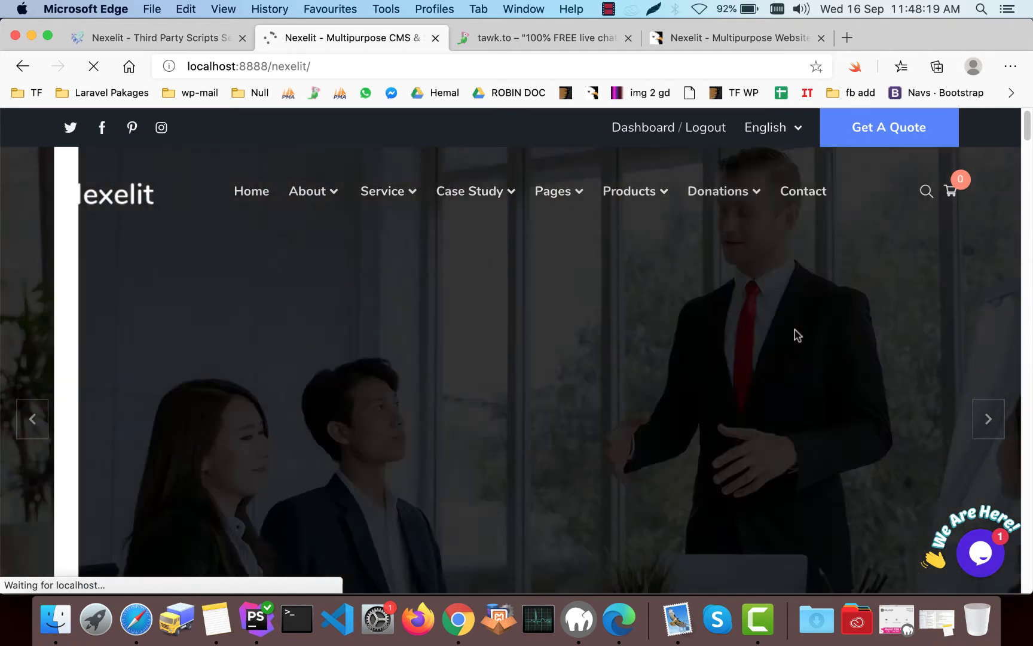
{"action": "scroll", "coordinate": [795, 333], "scroll_direction": "down", "scroll_amount": 10}
{"action": "scroll", "coordinate": [888, 403], "scroll_direction": "down", "scroll_amount": 5}
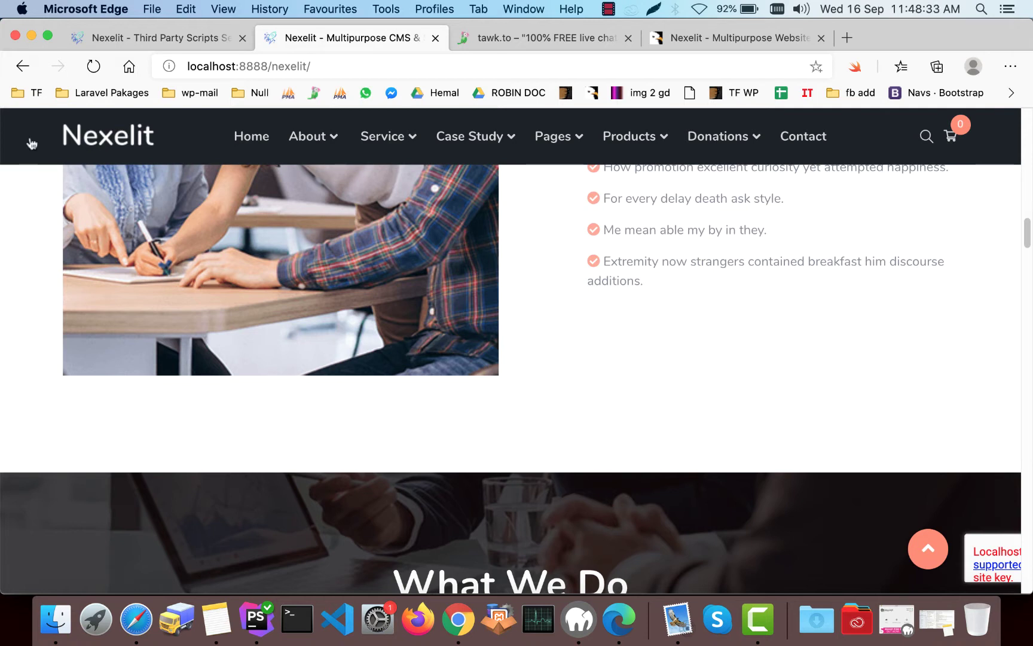
- Close the Nexelit product page tab and go to tawk.to's Sign Up Free form
{"action": "left_click", "coordinate": [775, 38]}
{"action": "left_click", "coordinate": [821, 37]}
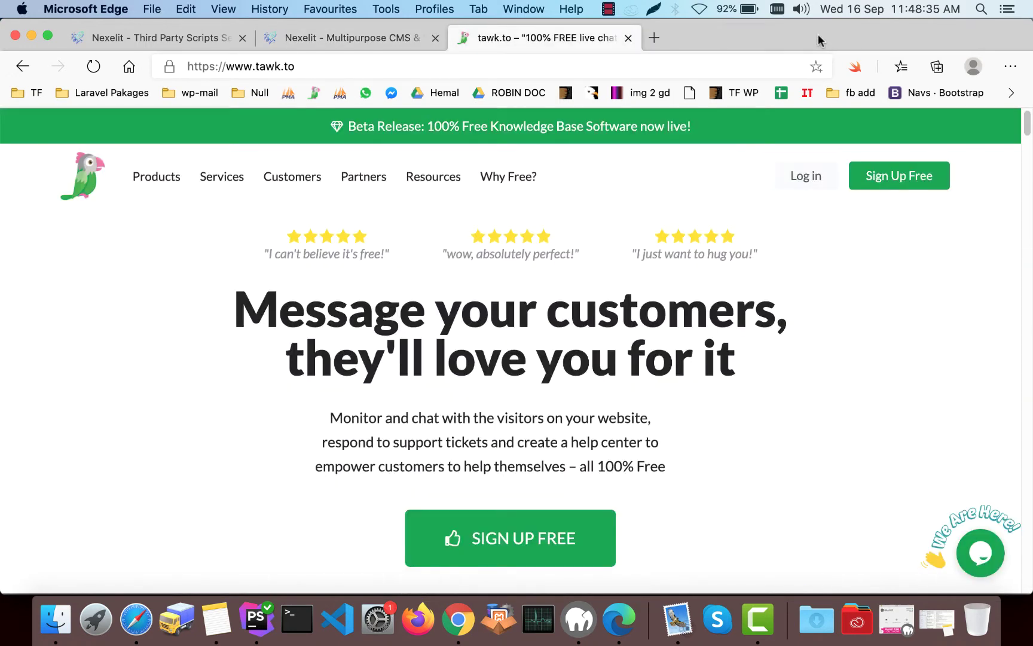
{"action": "double_click", "coordinate": [269, 66]}
{"action": "left_click", "coordinate": [337, 66]}
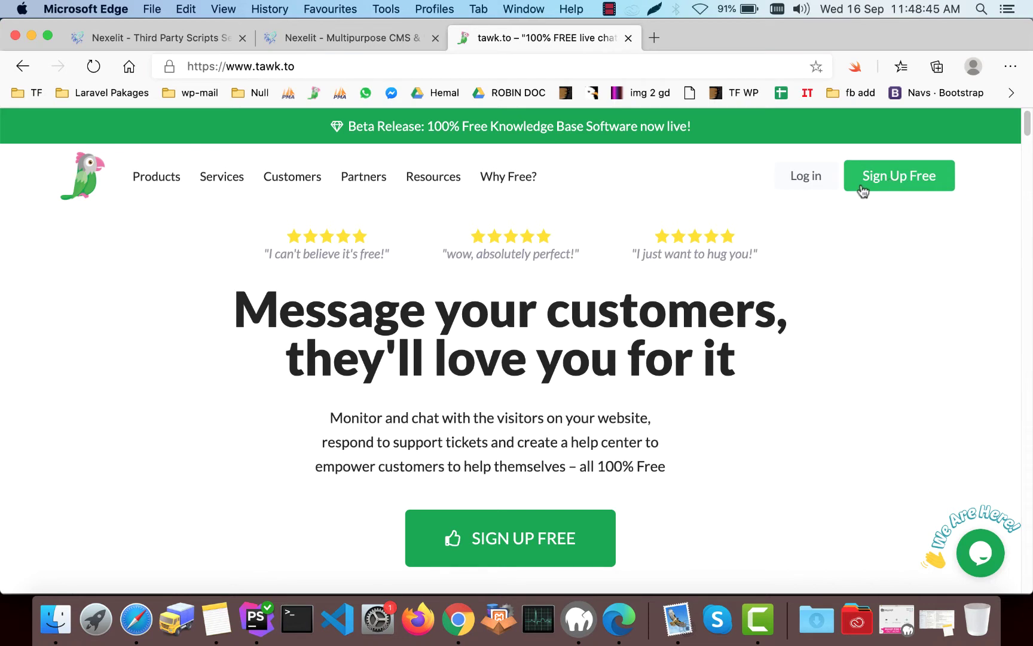
{"action": "left_click", "coordinate": [894, 185]}
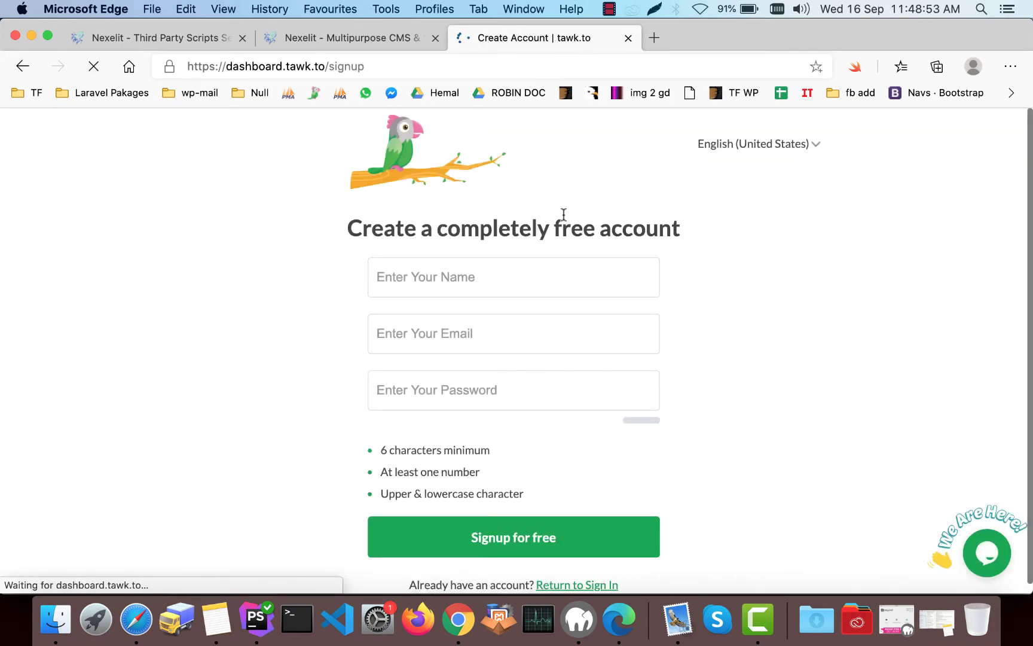
- Autofill the name and email from a saved entry and start entering a password
{"action": "left_click", "coordinate": [553, 275]}
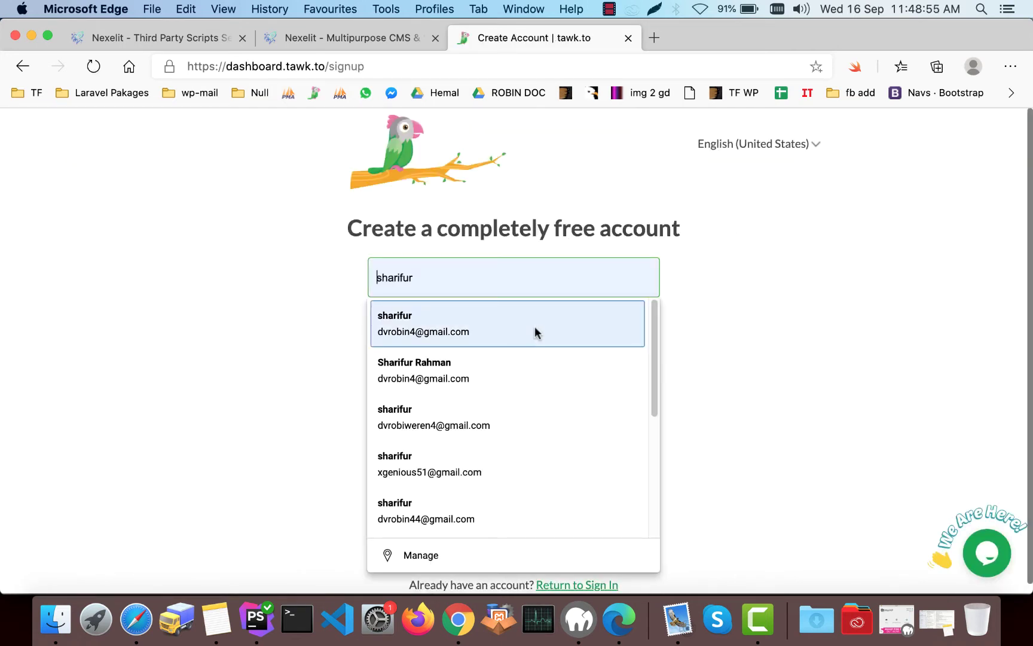
{"action": "left_click", "coordinate": [534, 352]}
{"action": "left_click", "coordinate": [509, 388]}
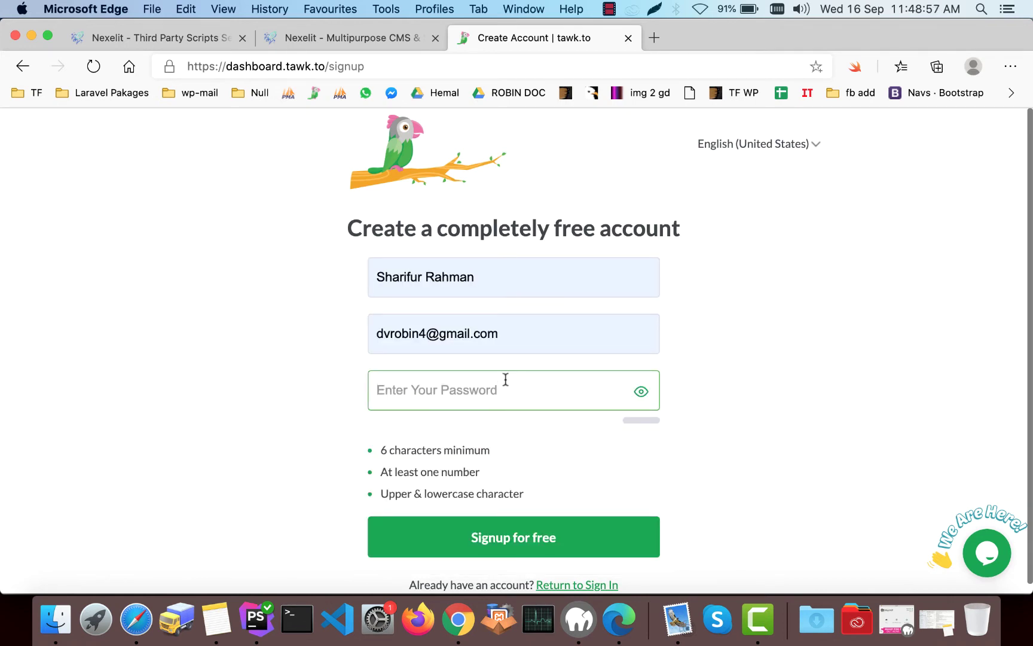
{"action": "type", "text": "••"}
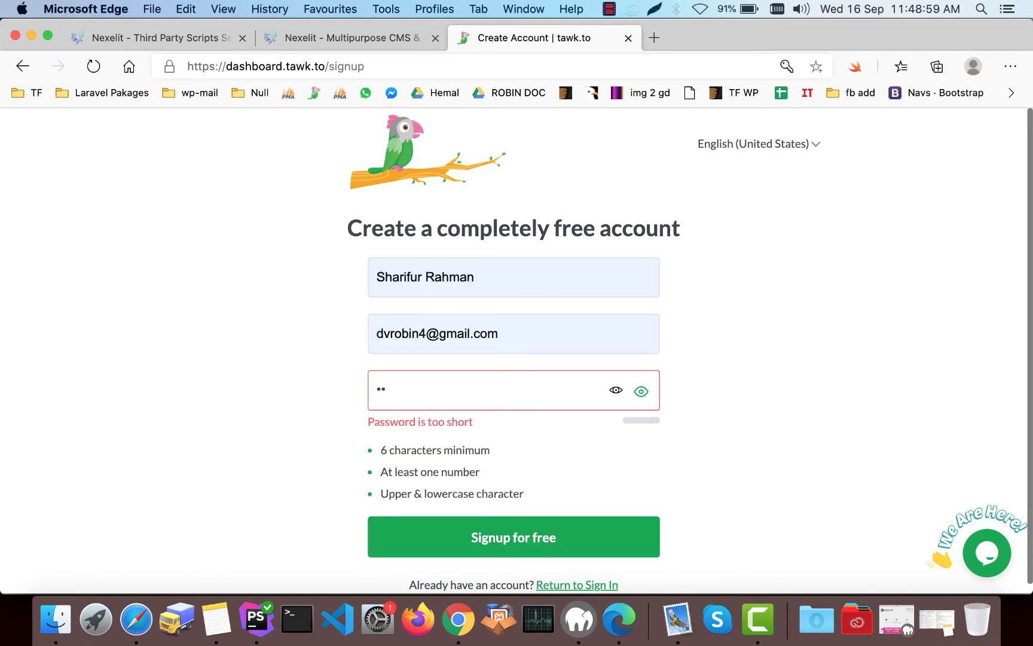
{"action": "type", "text": "••••••"}
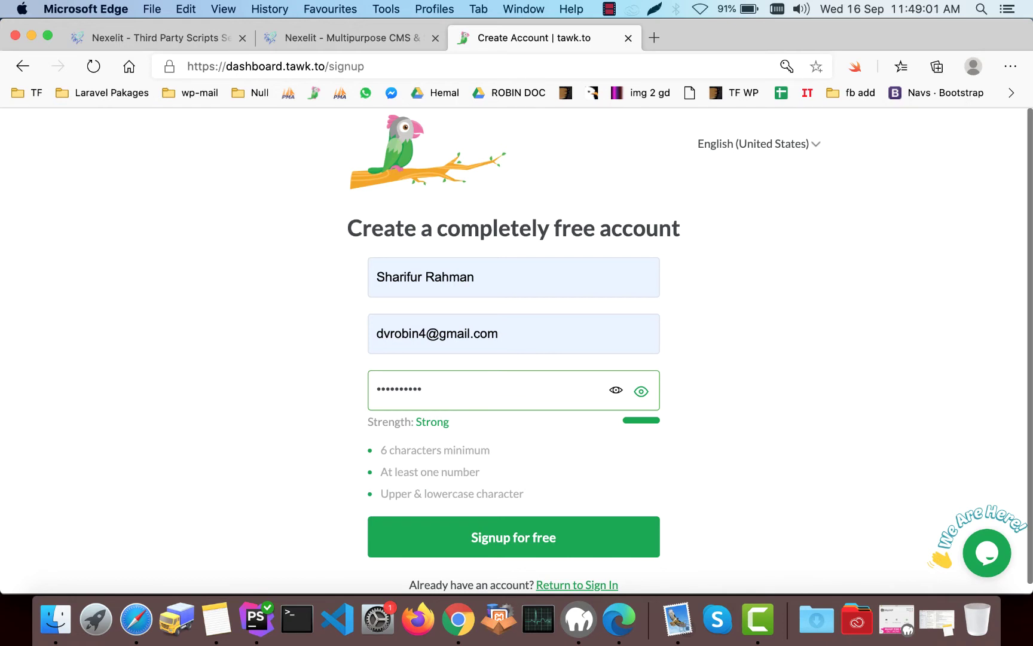
- Try a different email username, submit the sign-up, then clear the rejected username
{"action": "left_click_drag", "start_coordinate": [432, 333], "coordinate": [351, 334]}
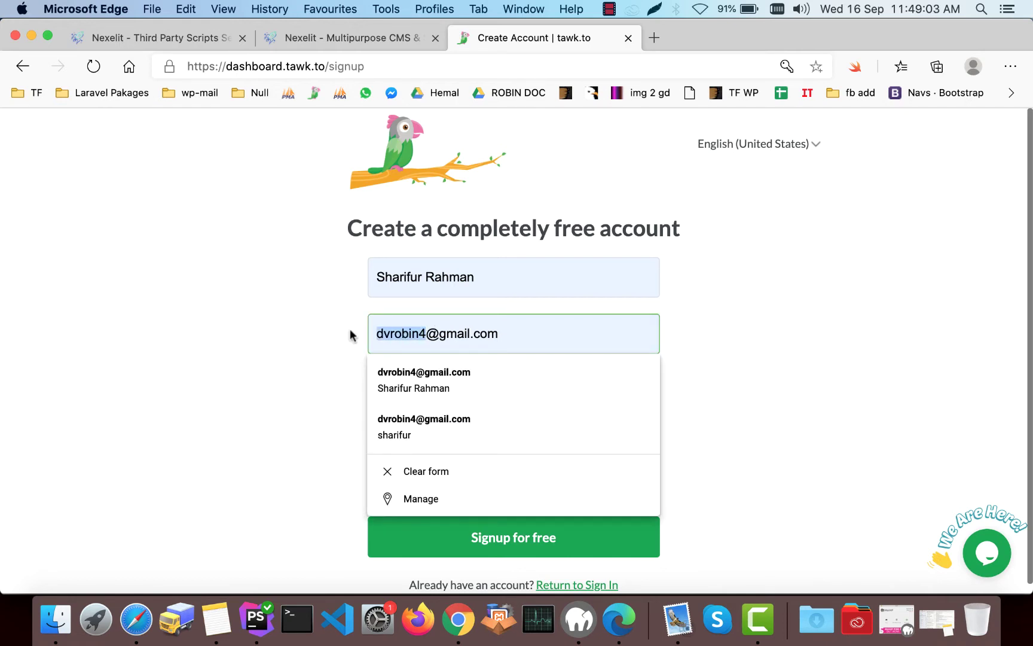
{"action": "type", "text": "rob"}
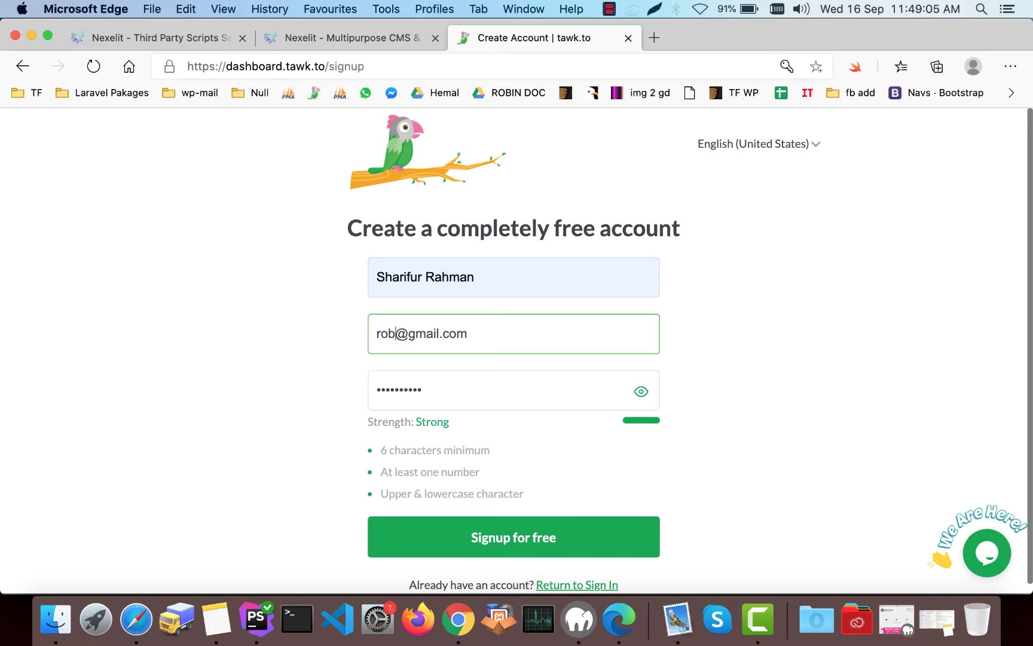
{"action": "key", "text": "BackSpace"}
{"action": "key", "text": "BackSpace"}
{"action": "key", "text": "BackSpace"}
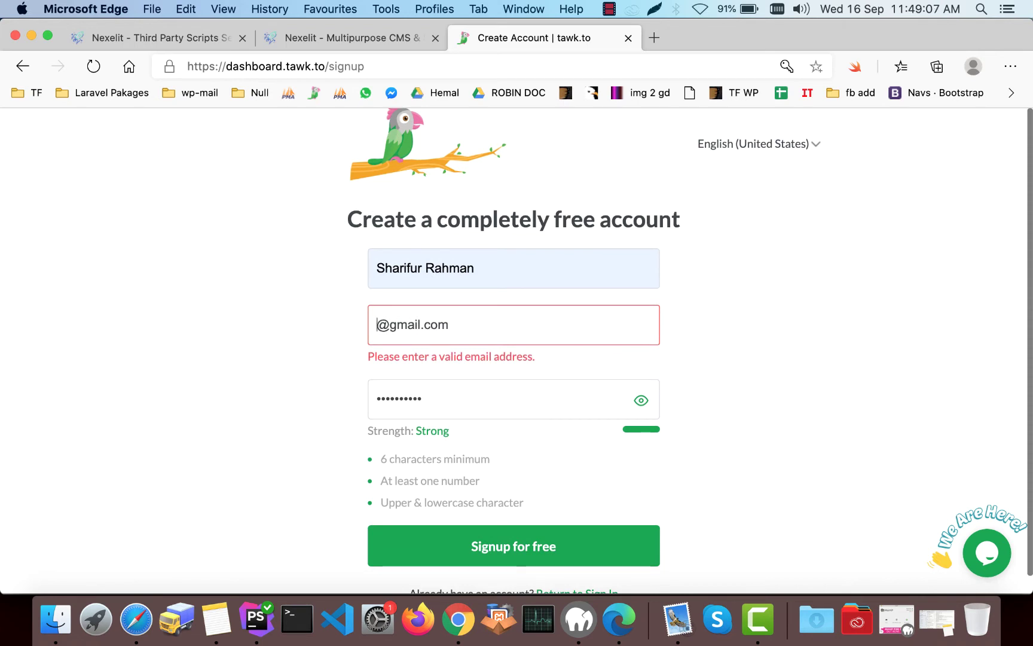
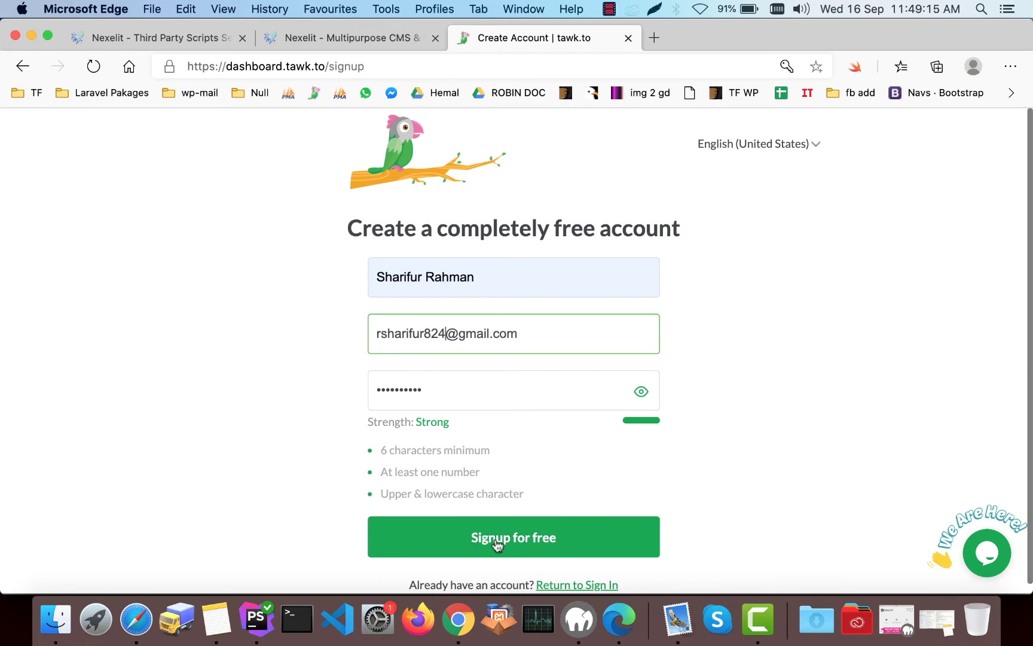
{"action": "left_click", "coordinate": [545, 552]}
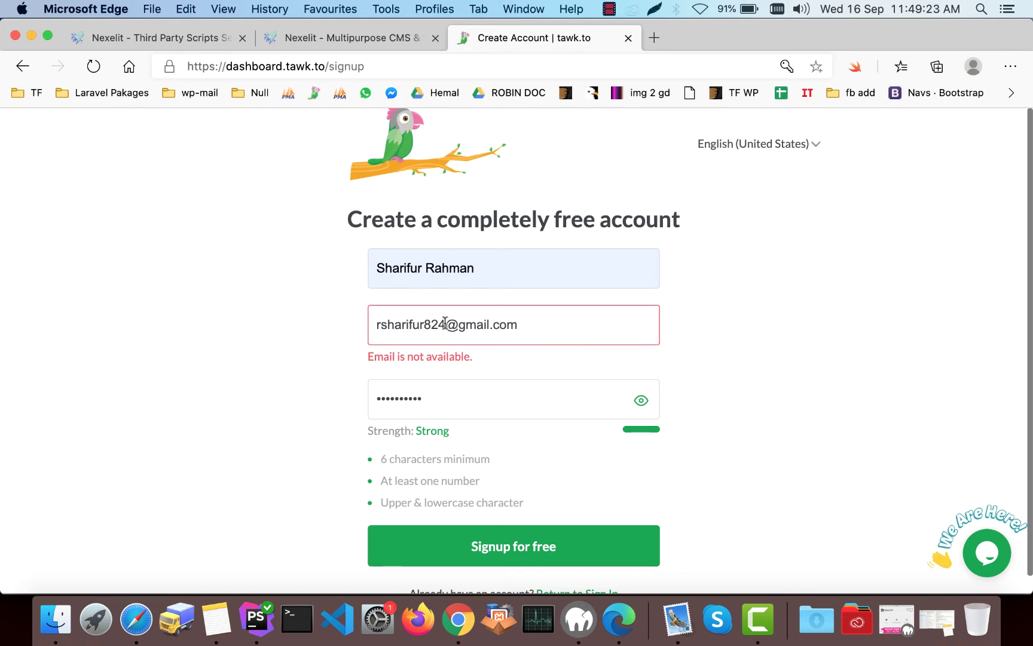
{"action": "left_click_drag", "start_coordinate": [445, 324], "coordinate": [351, 319]}
{"action": "key", "text": "BackSpace"}
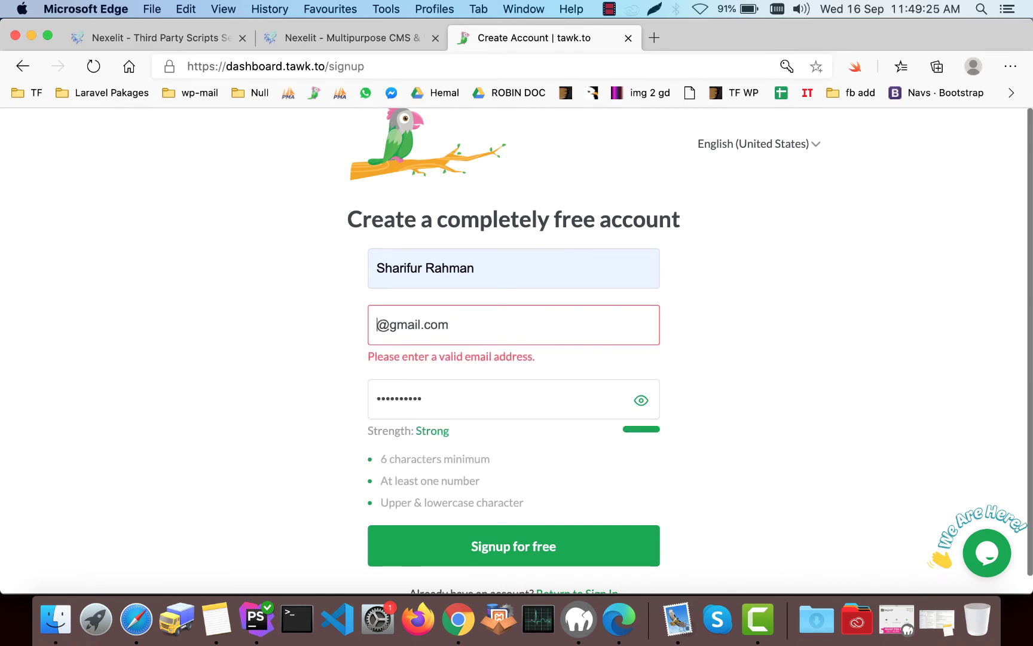
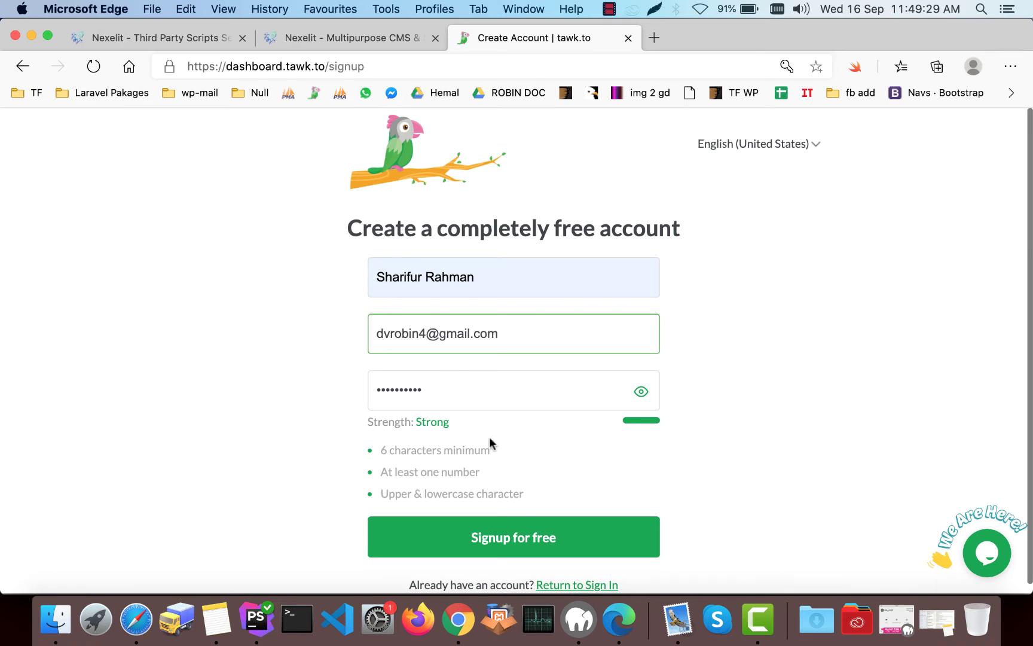
- Submit the free tawk.to signup and keep English (United States) as the language
{"action": "left_click", "coordinate": [534, 538]}
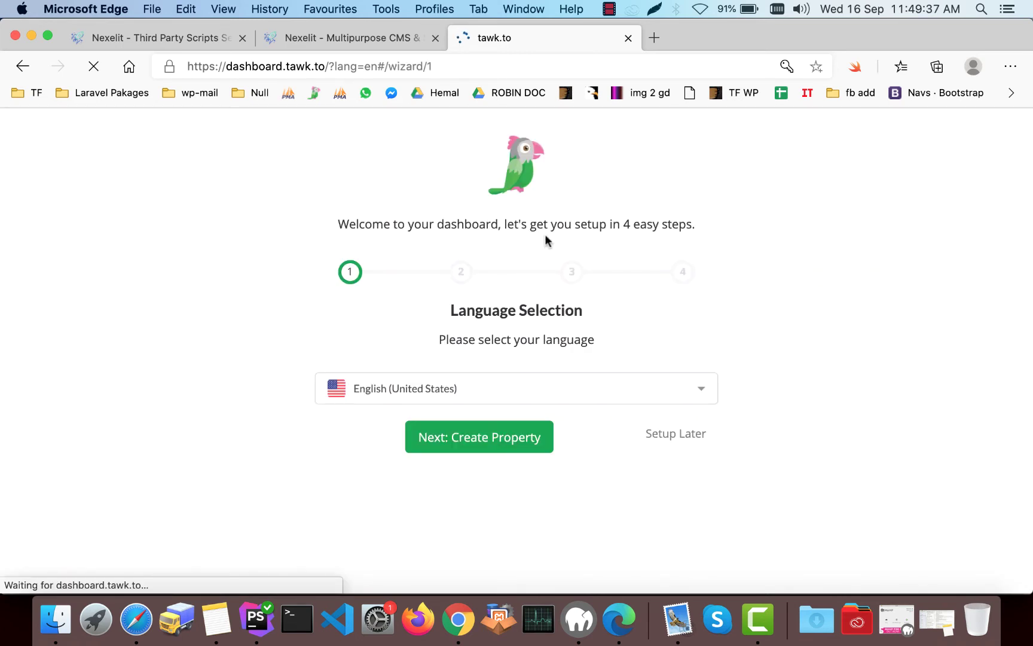
{"action": "left_click", "coordinate": [646, 226]}
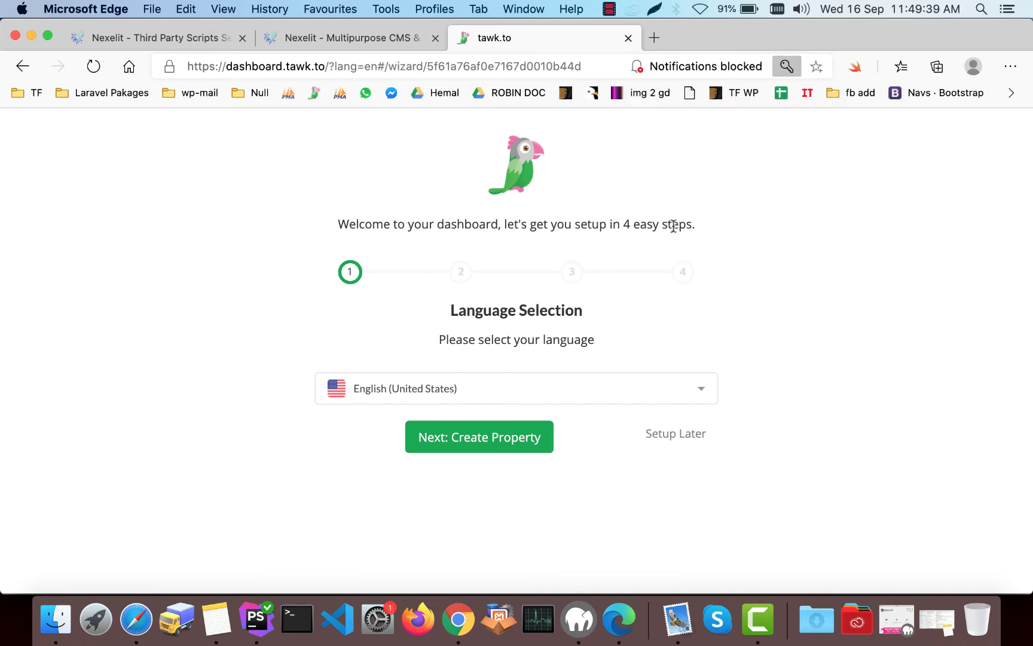
{"action": "left_click", "coordinate": [472, 393]}
{"action": "left_click", "coordinate": [839, 297]}
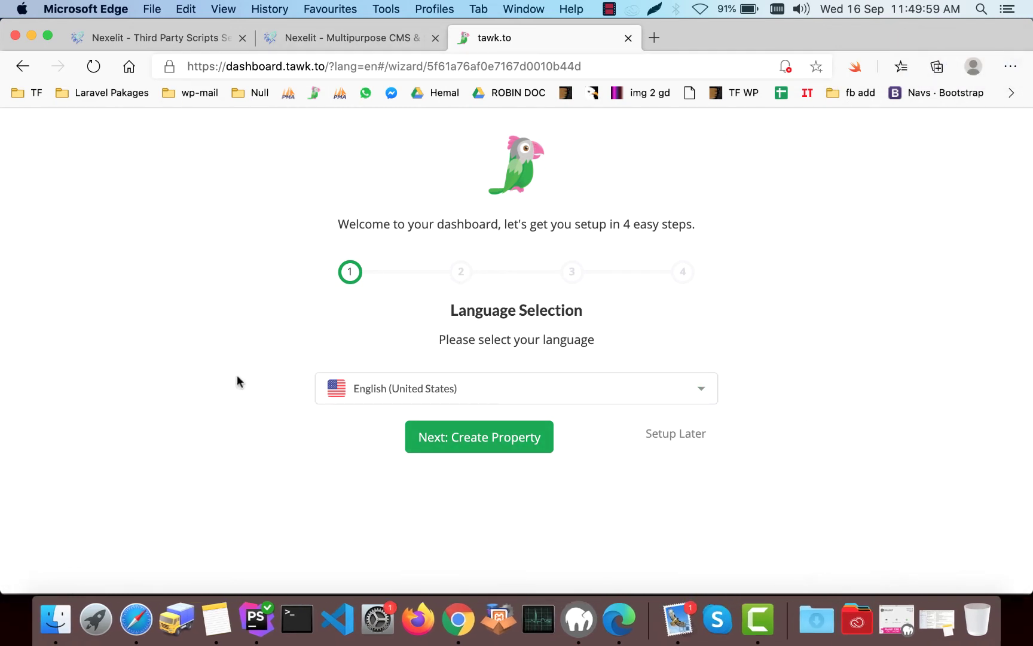
{"action": "left_click", "coordinate": [521, 446]}
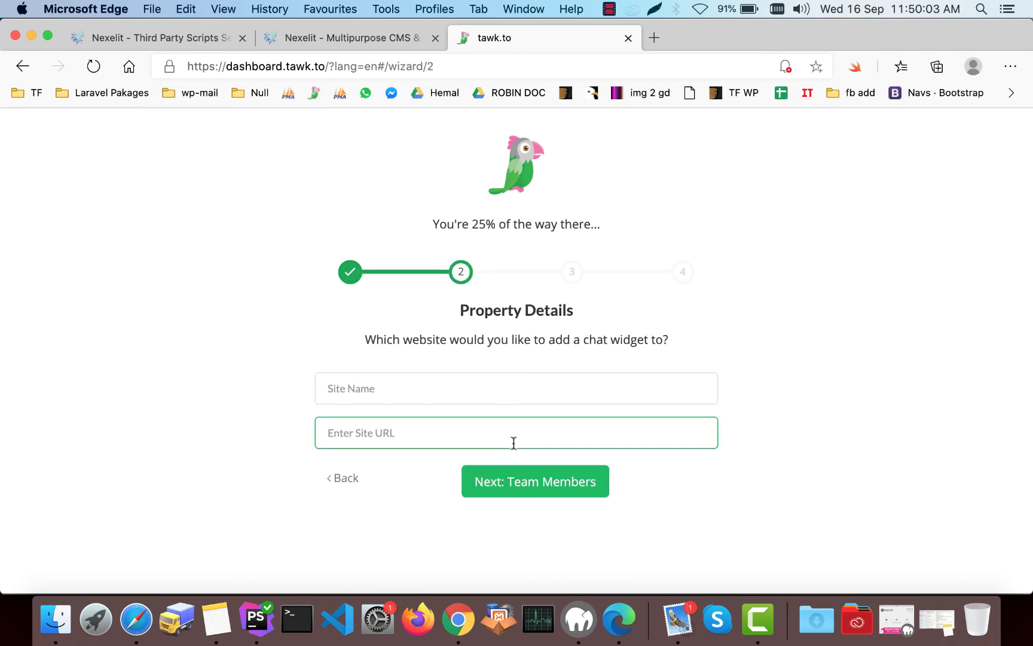
{"action": "left_click", "coordinate": [419, 383]}
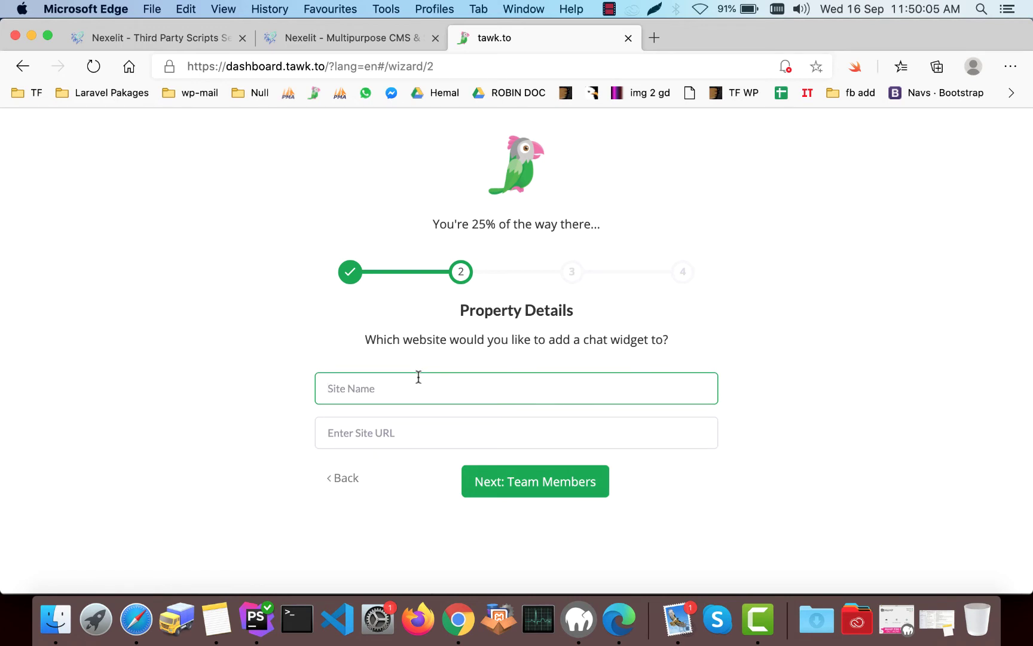
{"action": "type", "text": "x"}
{"action": "type", "text": "nex"}
{"action": "left_click", "coordinate": [449, 433]}
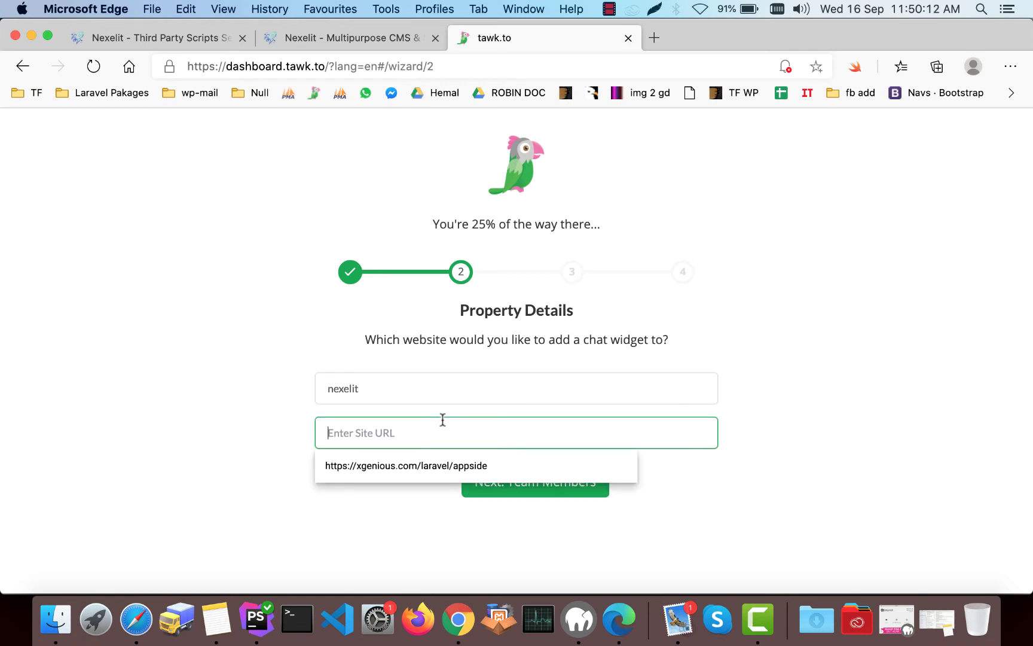
{"action": "left_click", "coordinate": [450, 466]}
{"action": "double_click", "coordinate": [485, 431]}
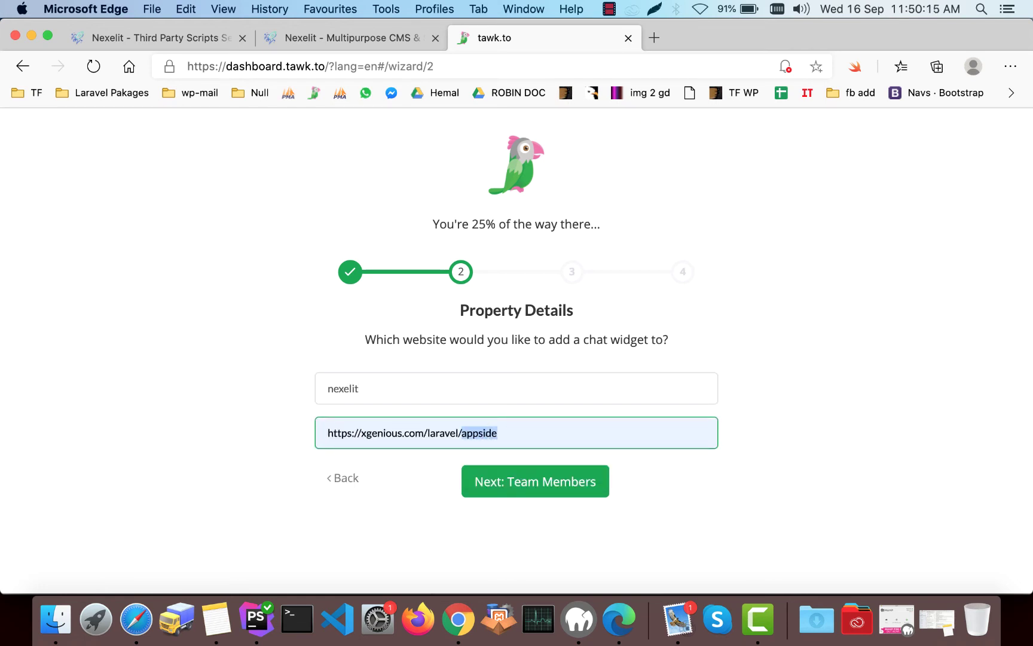
{"action": "type", "text": "nexeit"}
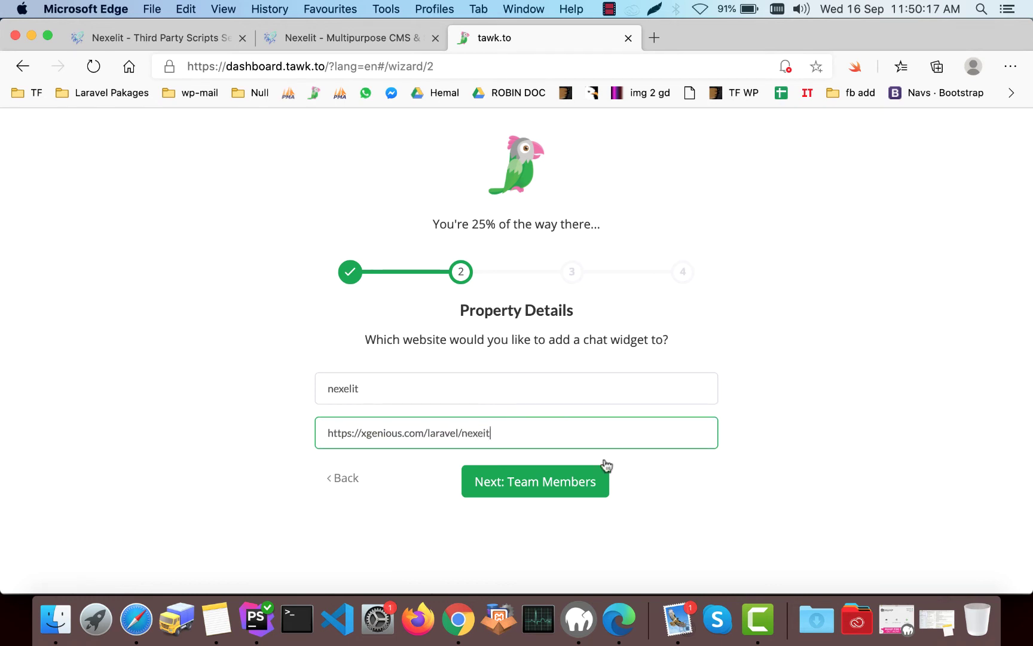
- Skip inviting team members, review the widget install platforms, and keep Wordpress selected
{"action": "left_click", "coordinate": [524, 489]}
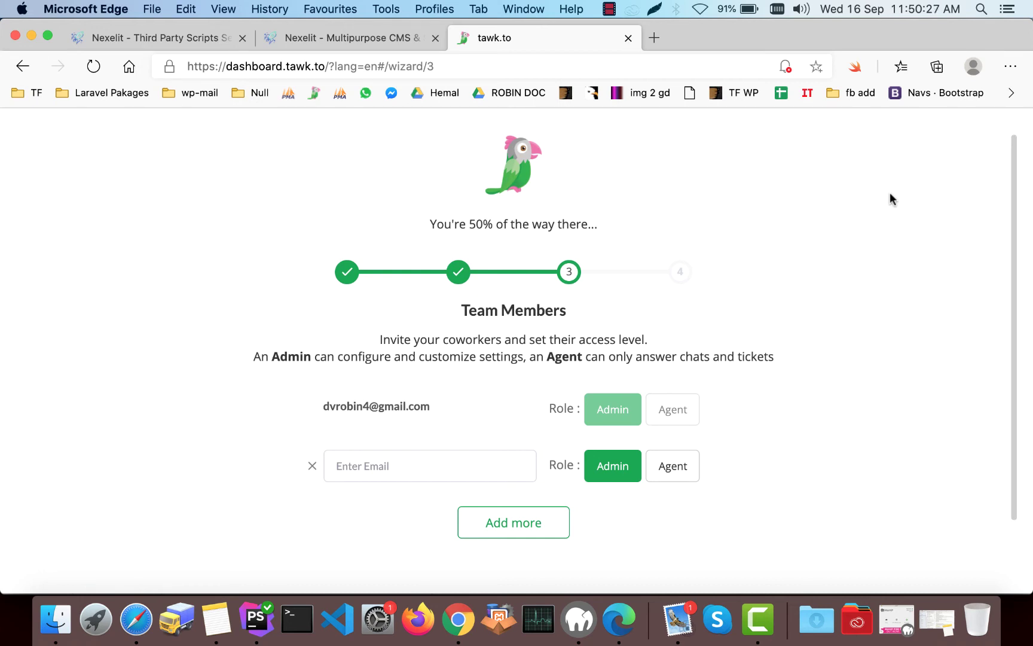
{"action": "left_click", "coordinate": [333, 464]}
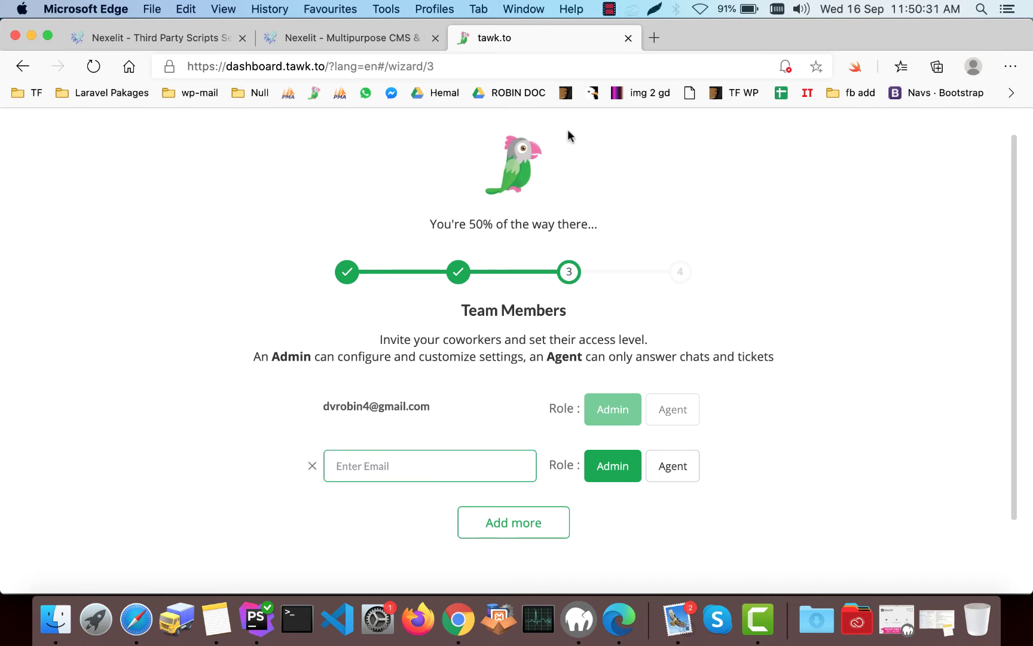
{"action": "scroll", "coordinate": [664, 287], "scroll_direction": "down", "scroll_amount": 2}
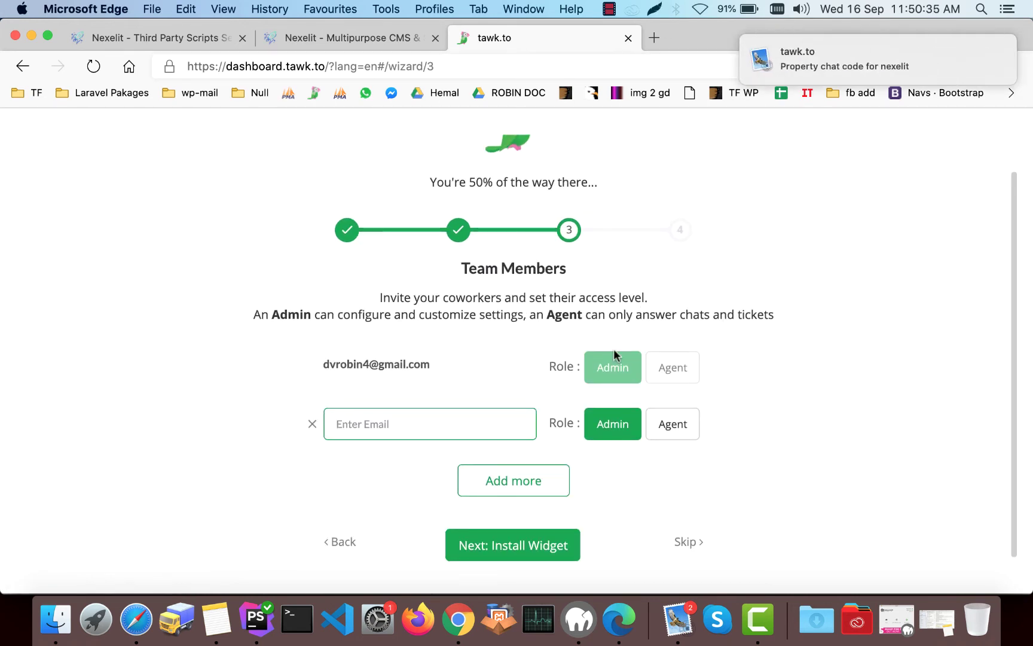
{"action": "left_click", "coordinate": [537, 557]}
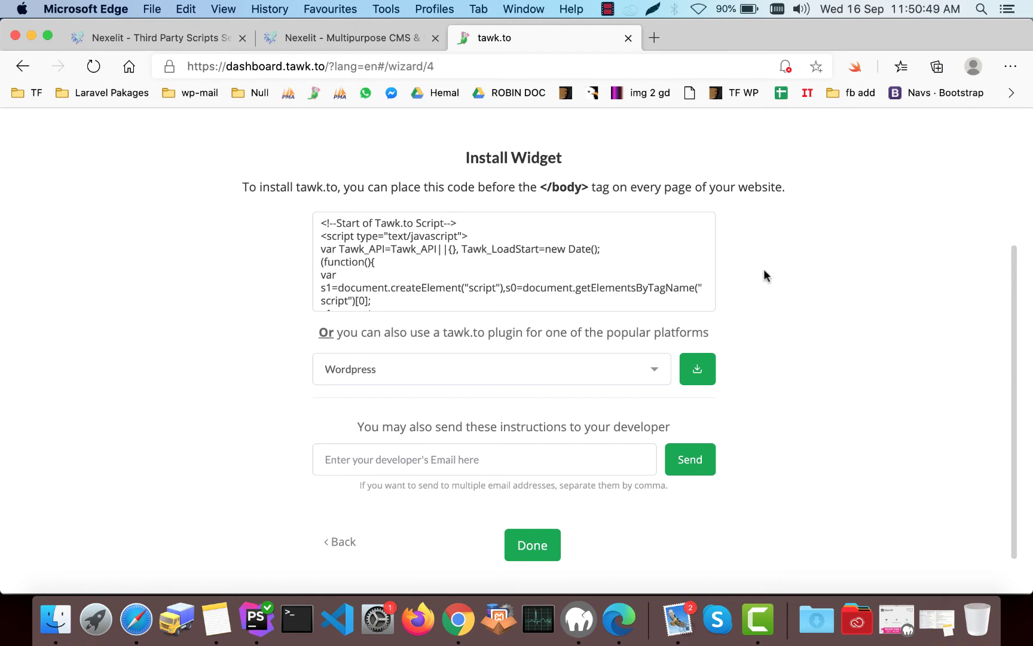
{"action": "mouse_move", "coordinate": [553, 247]}
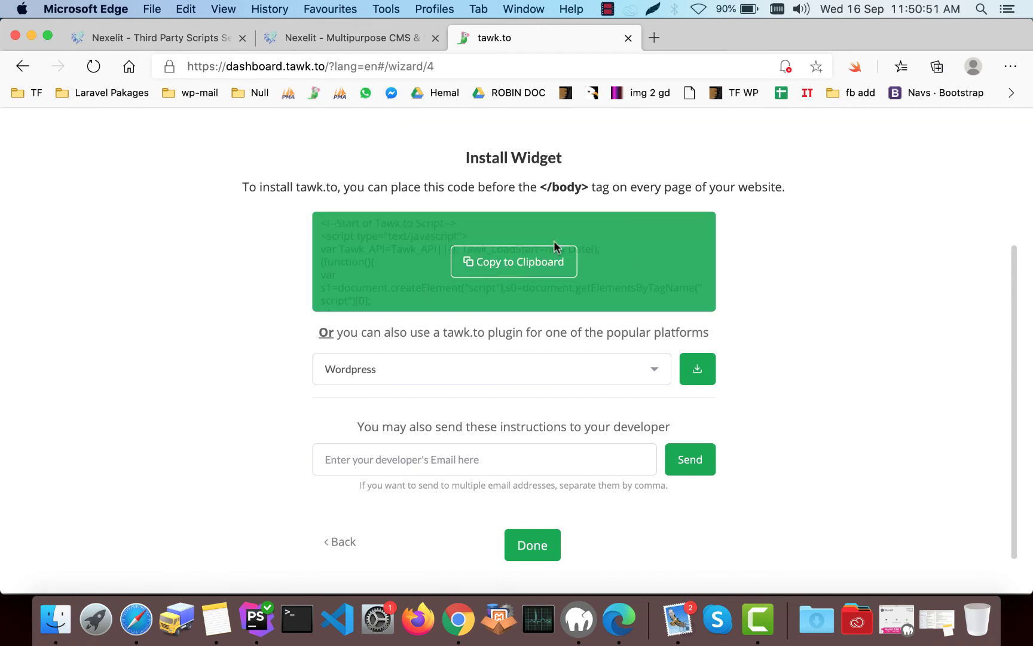
{"action": "left_click", "coordinate": [646, 369]}
{"action": "scroll", "coordinate": [645, 242], "scroll_direction": "down", "scroll_amount": 1}
{"action": "scroll", "coordinate": [597, 266], "scroll_direction": "down", "scroll_amount": 2}
{"action": "scroll", "coordinate": [593, 267], "scroll_direction": "down", "scroll_amount": 2}
{"action": "scroll", "coordinate": [490, 299], "scroll_direction": "down", "scroll_amount": 1}
{"action": "scroll", "coordinate": [429, 315], "scroll_direction": "up", "scroll_amount": 4}
{"action": "scroll", "coordinate": [422, 318], "scroll_direction": "up", "scroll_amount": 2}
{"action": "left_click", "coordinate": [868, 464]}
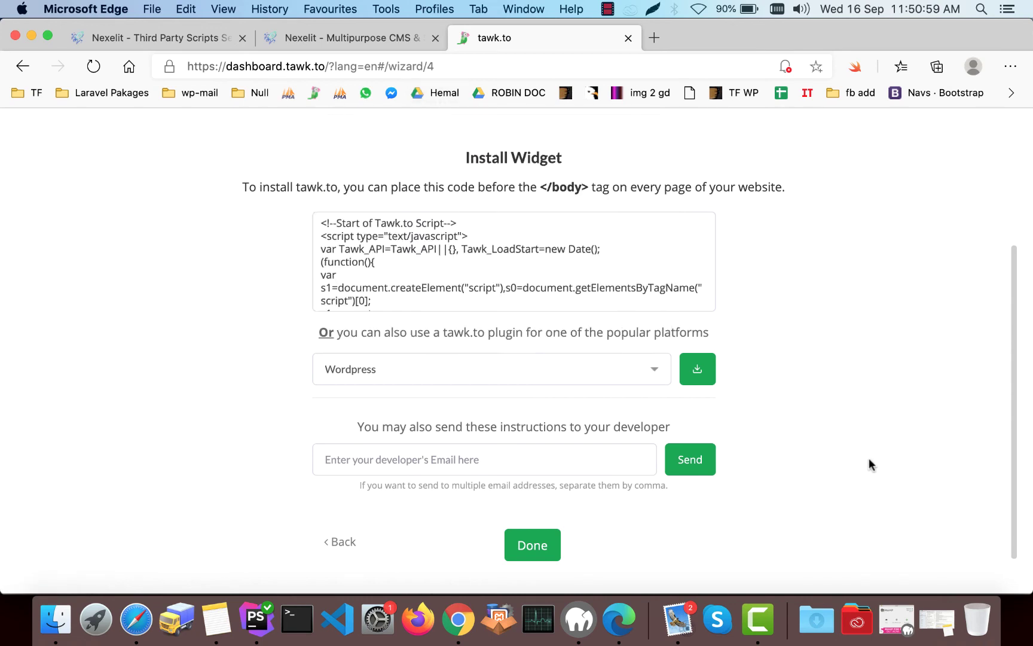
- Finish setup, then step through the dashboard welcome tour and dismiss it
{"action": "left_click", "coordinate": [530, 556]}
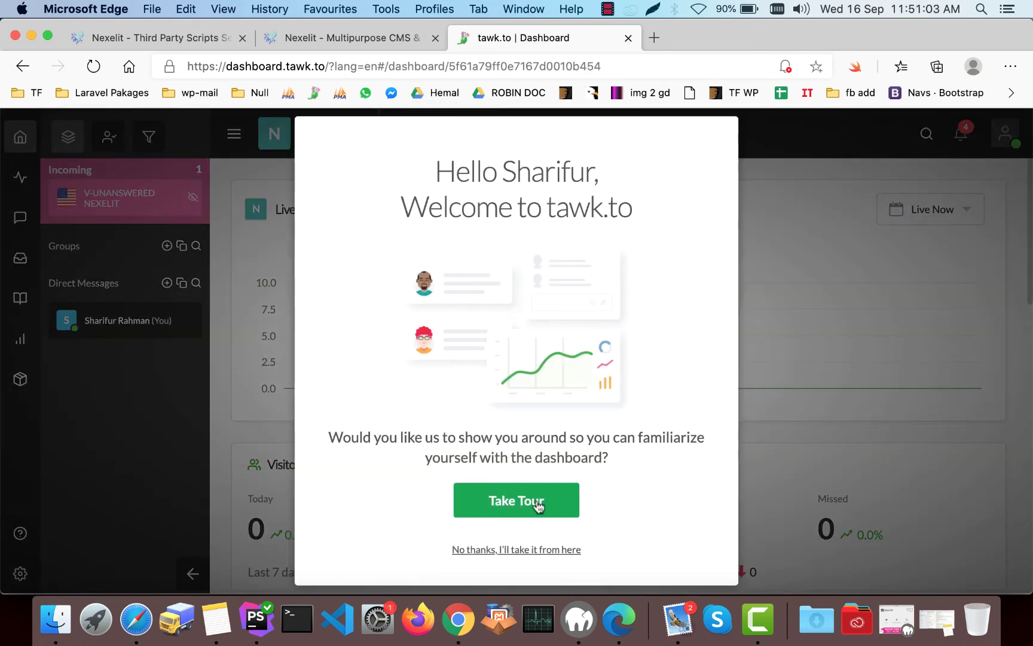
{"action": "left_click", "coordinate": [536, 501]}
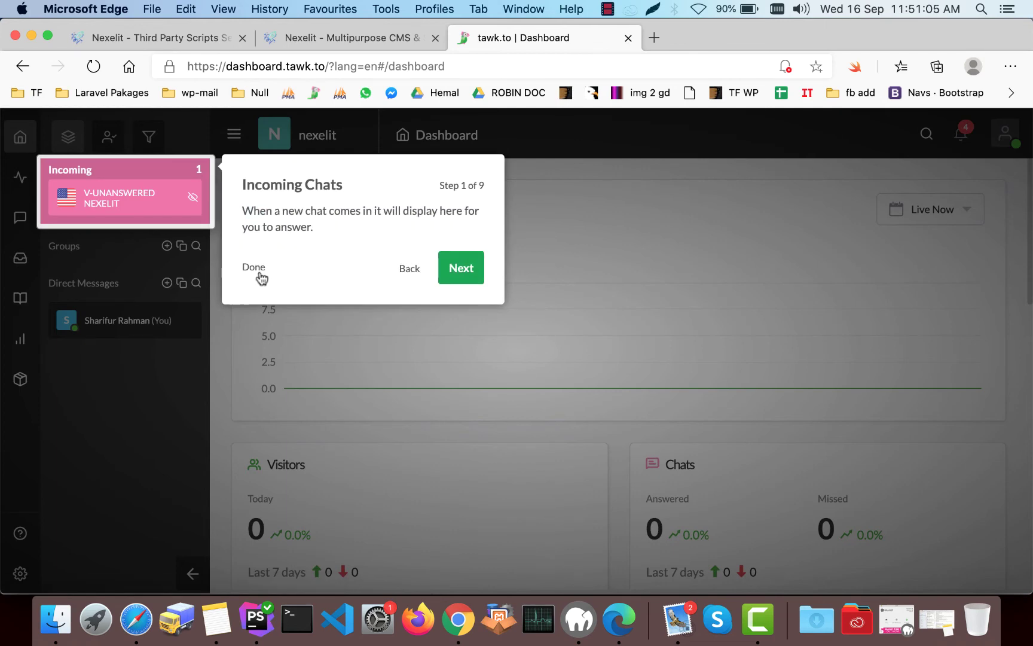
{"action": "left_click", "coordinate": [461, 267]}
{"action": "left_click", "coordinate": [936, 273]}
{"action": "left_click", "coordinate": [775, 285]}
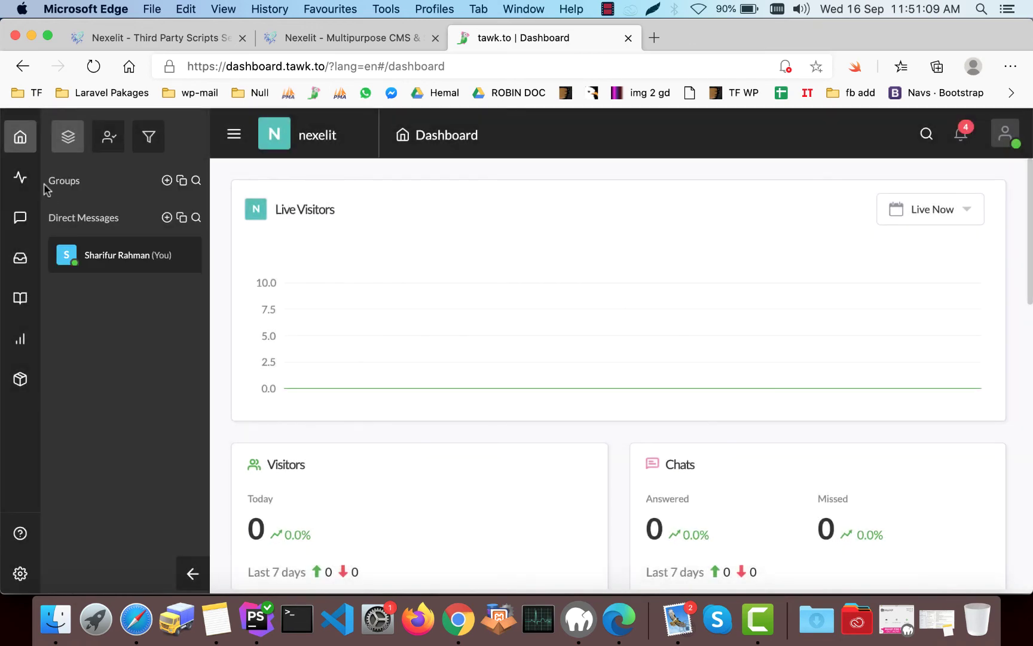
- Go to the property overview and copy the Property ID 5f61a79ff0e7167d0010b454
{"action": "left_click", "coordinate": [19, 572]}
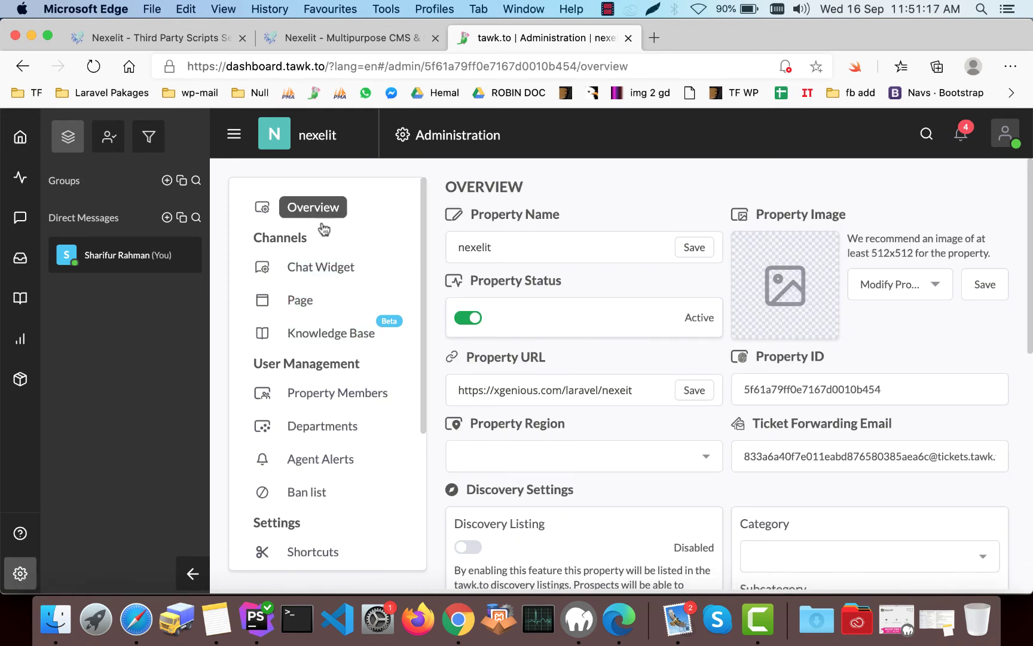
{"action": "left_click", "coordinate": [323, 268]}
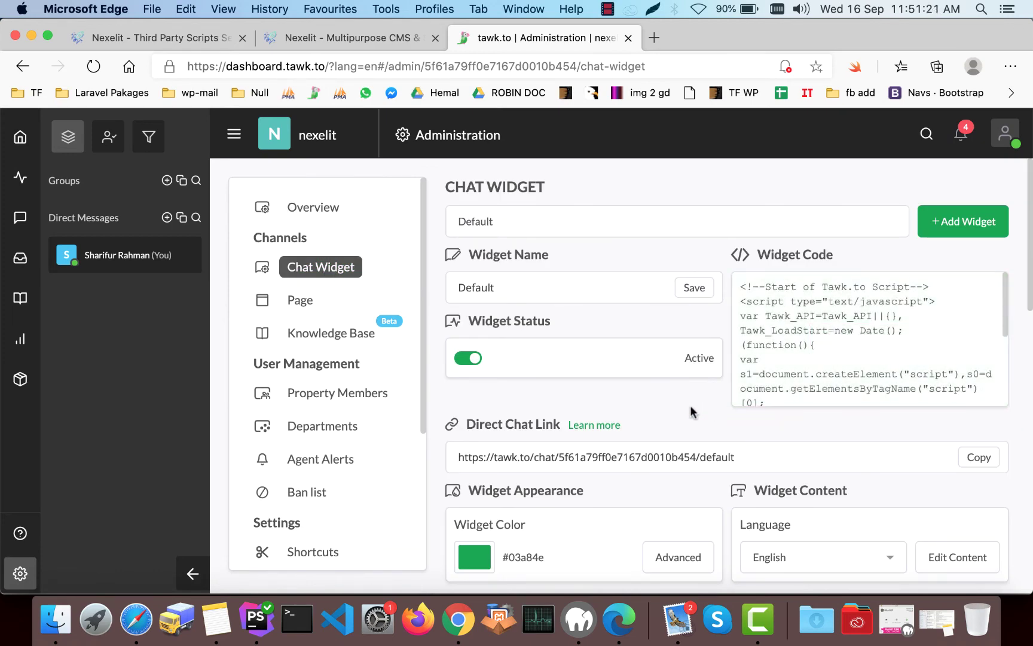
{"action": "scroll", "coordinate": [629, 381], "scroll_direction": "down", "scroll_amount": 3}
{"action": "scroll", "coordinate": [628, 379], "scroll_direction": "down", "scroll_amount": 5}
{"action": "scroll", "coordinate": [627, 375], "scroll_direction": "down", "scroll_amount": 3}
{"action": "scroll", "coordinate": [628, 374], "scroll_direction": "down", "scroll_amount": 5}
{"action": "scroll", "coordinate": [627, 375], "scroll_direction": "up", "scroll_amount": 6}
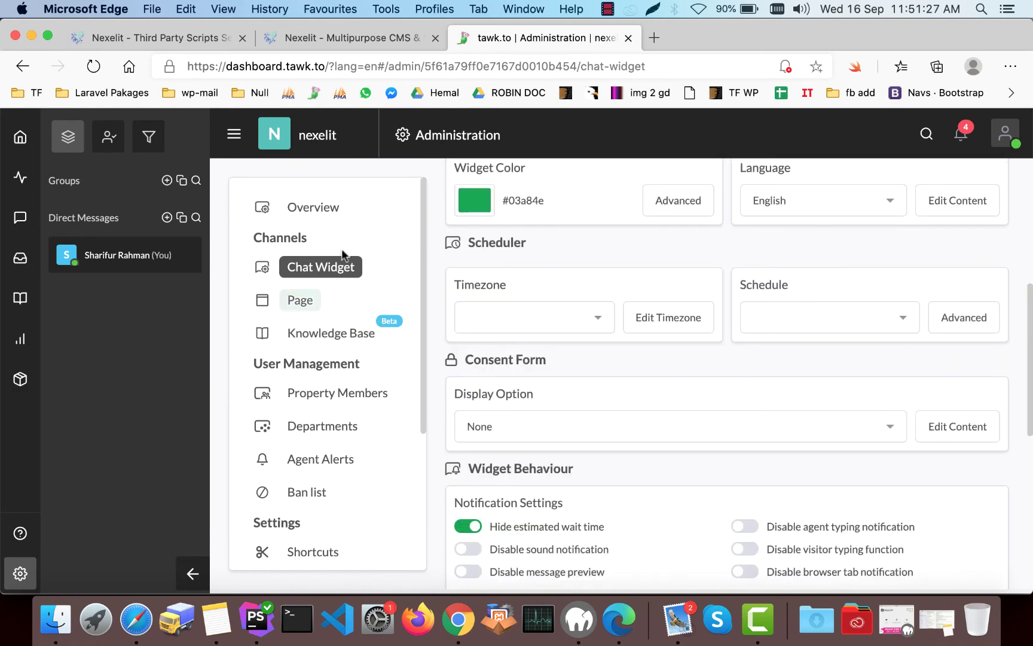
{"action": "left_click", "coordinate": [314, 209]}
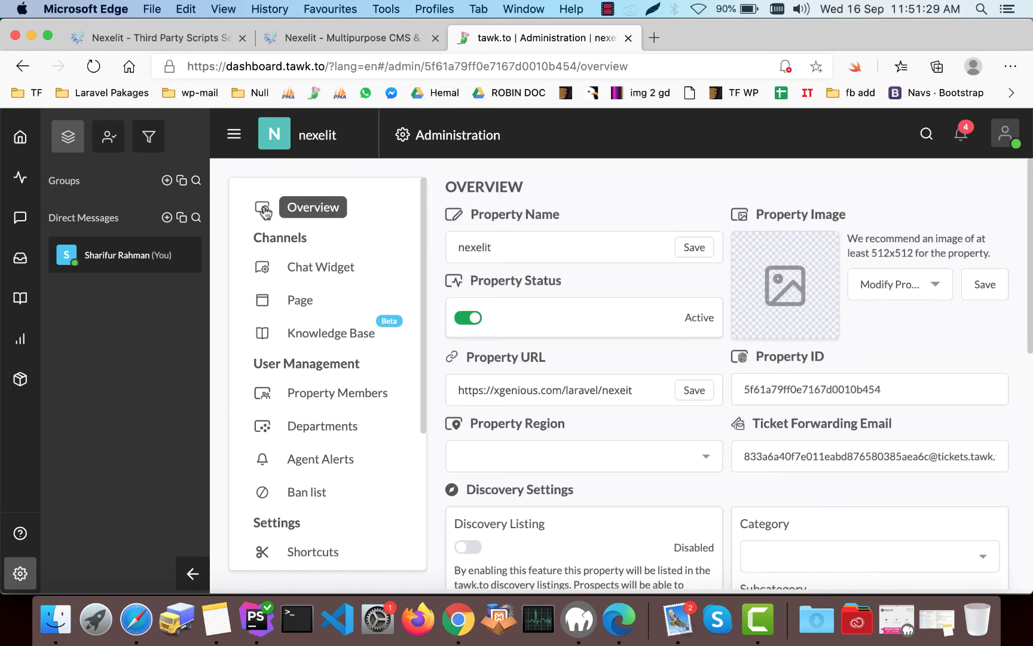
{"action": "left_click_drag", "start_coordinate": [889, 390], "coordinate": [741, 387]}
{"action": "key", "text": "super+c"}
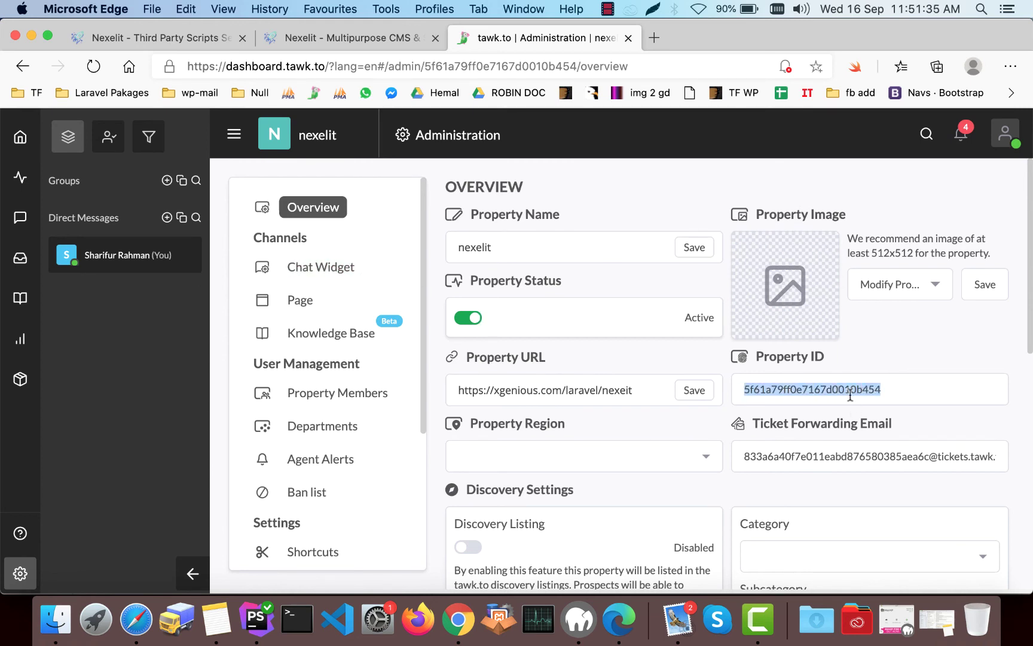
{"action": "key", "text": "super+c"}
- Reopen the property overview and recopy the whole Property ID from its context menu
{"action": "left_click", "coordinate": [19, 574]}
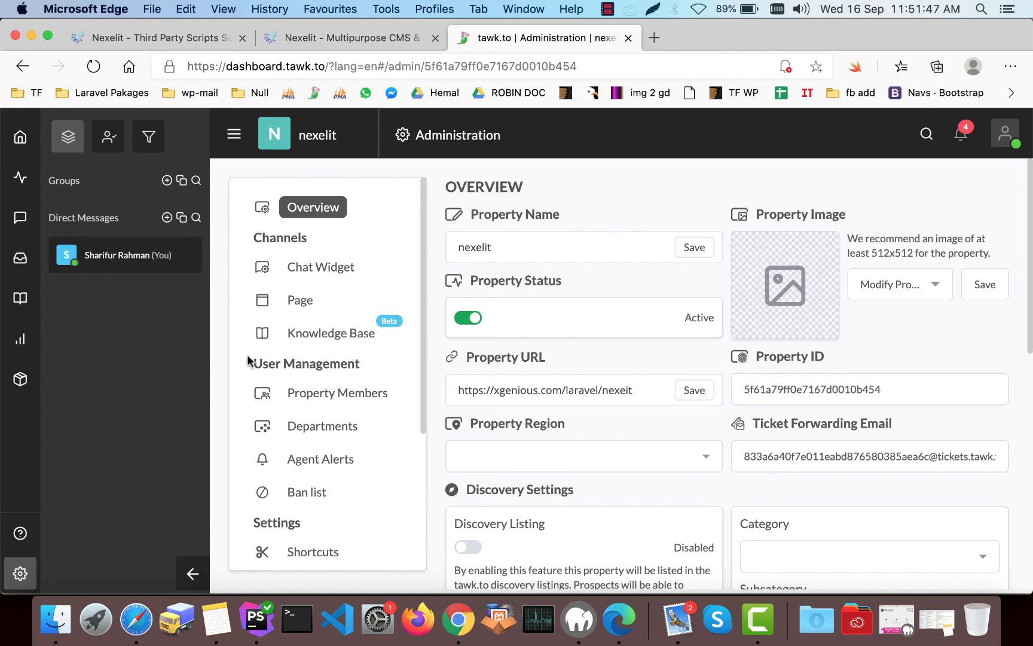
{"action": "left_click", "coordinate": [313, 207]}
{"action": "double_click", "coordinate": [831, 389]}
{"action": "right_click", "coordinate": [818, 387]}
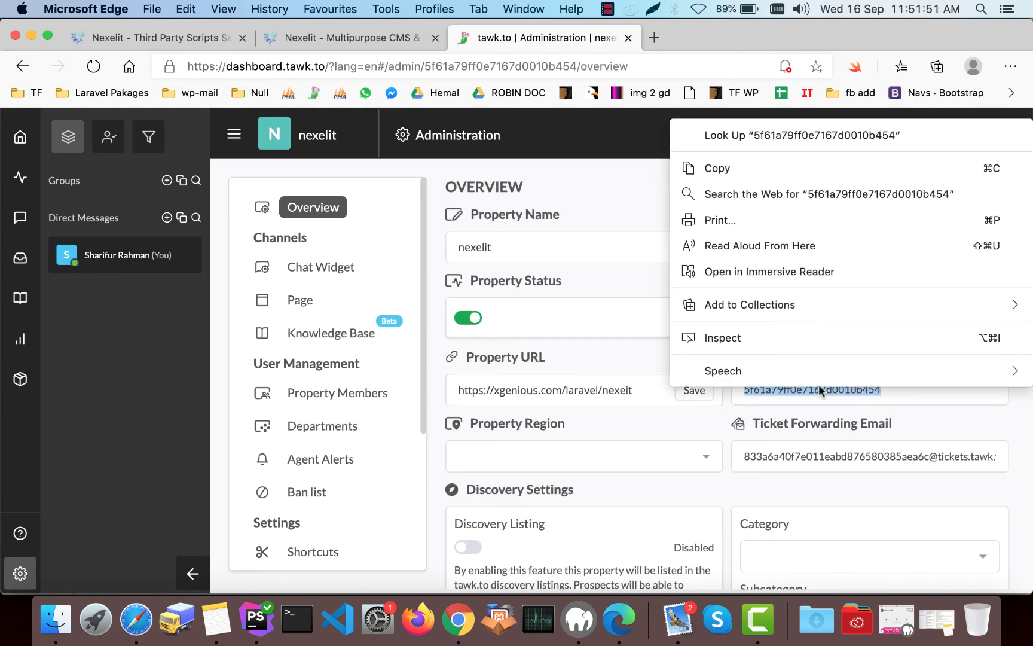
{"action": "left_click", "coordinate": [729, 172]}
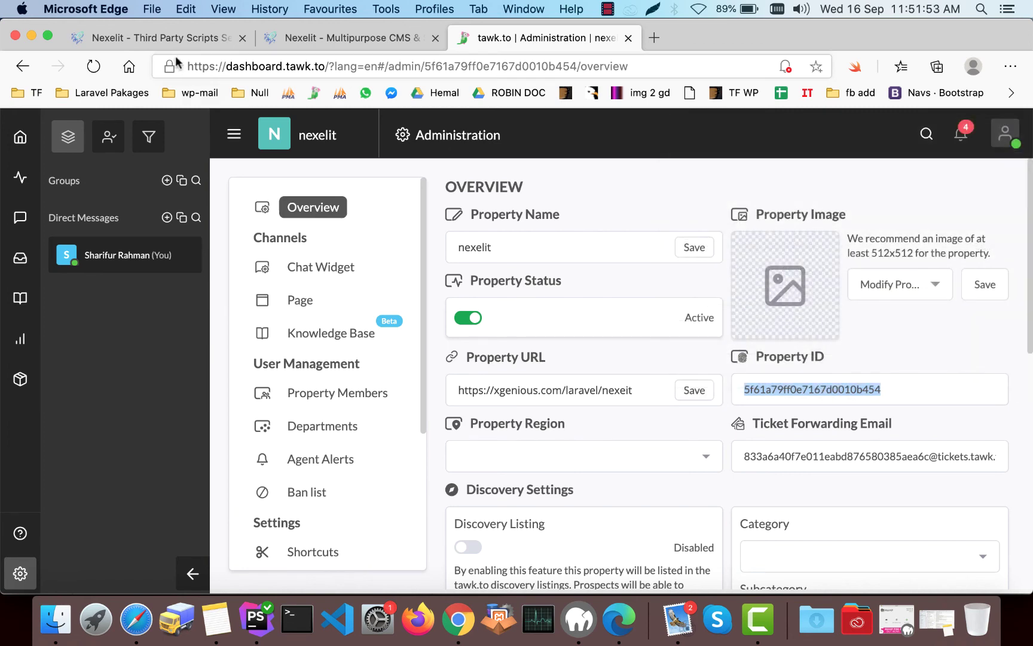
{"action": "left_click", "coordinate": [167, 38]}
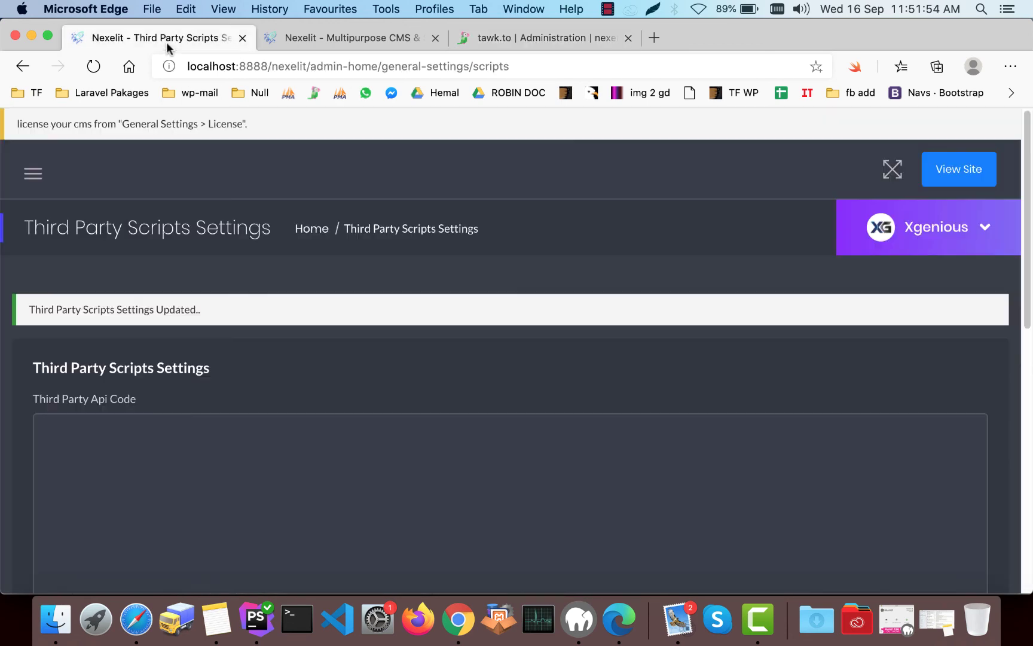
{"action": "left_click", "coordinate": [33, 174]}
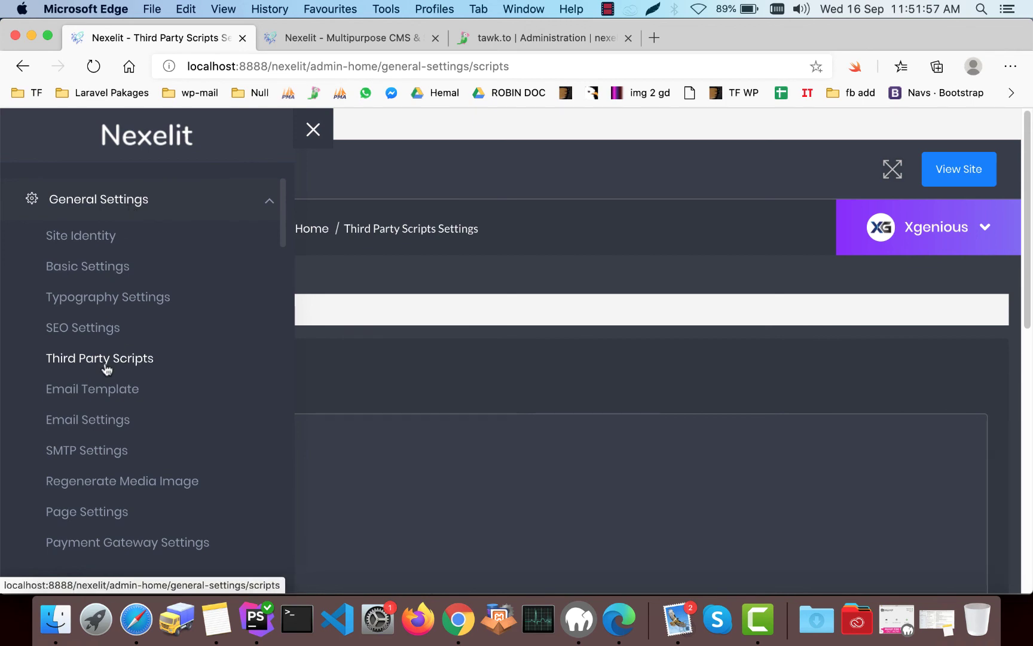
{"action": "left_click", "coordinate": [313, 129]}
{"action": "scroll", "coordinate": [279, 303], "scroll_direction": "down", "scroll_amount": 10}
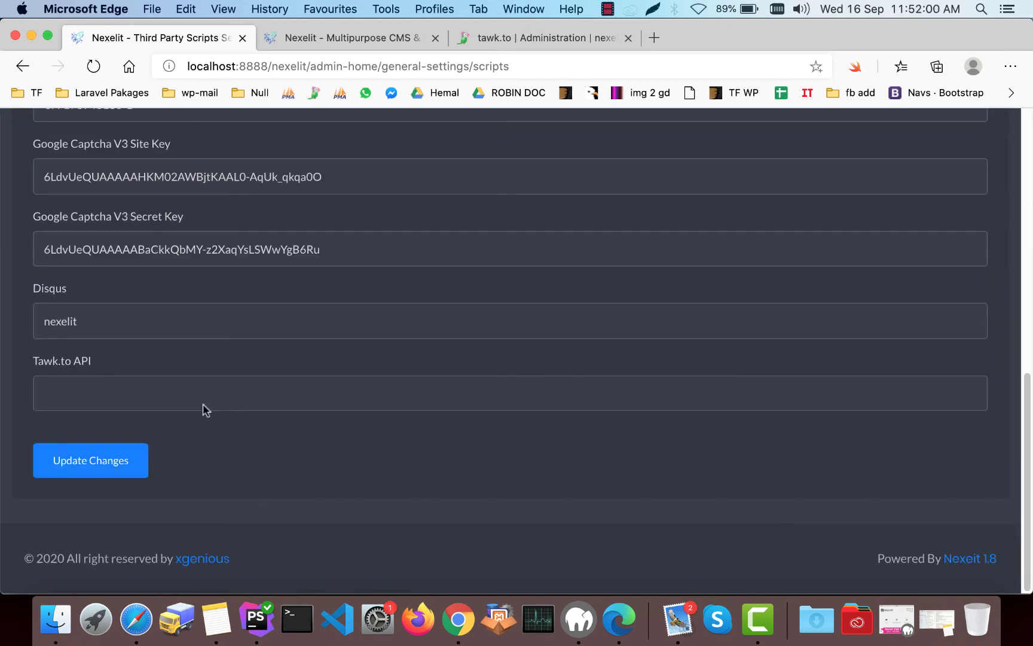
{"action": "left_click", "coordinate": [89, 387]}
{"action": "right_click", "coordinate": [92, 387]}
{"action": "left_click", "coordinate": [146, 371]}
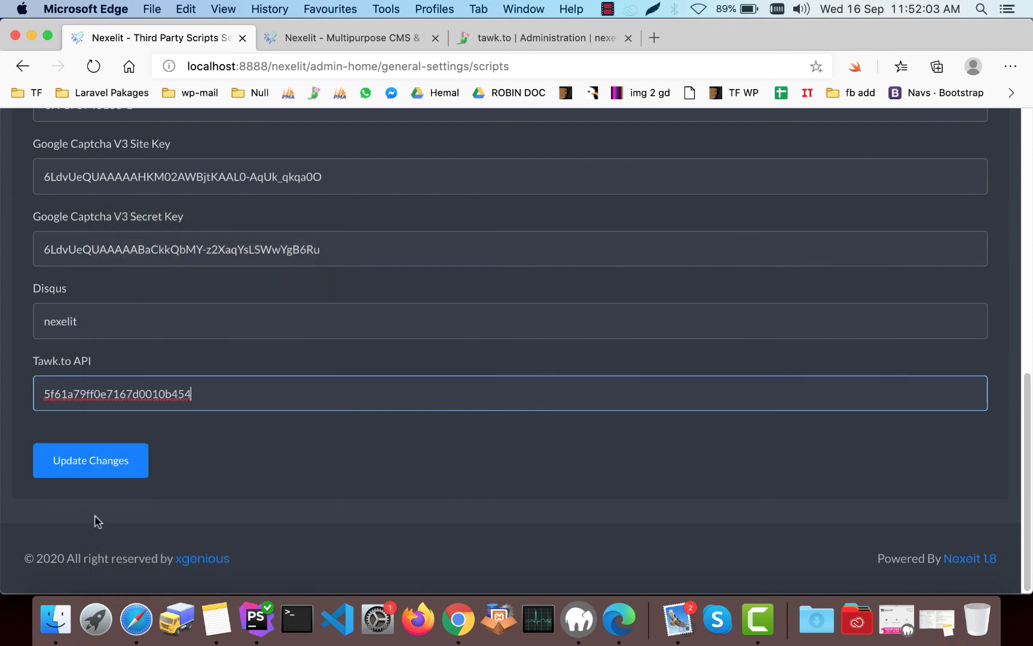
{"action": "left_click", "coordinate": [91, 460]}
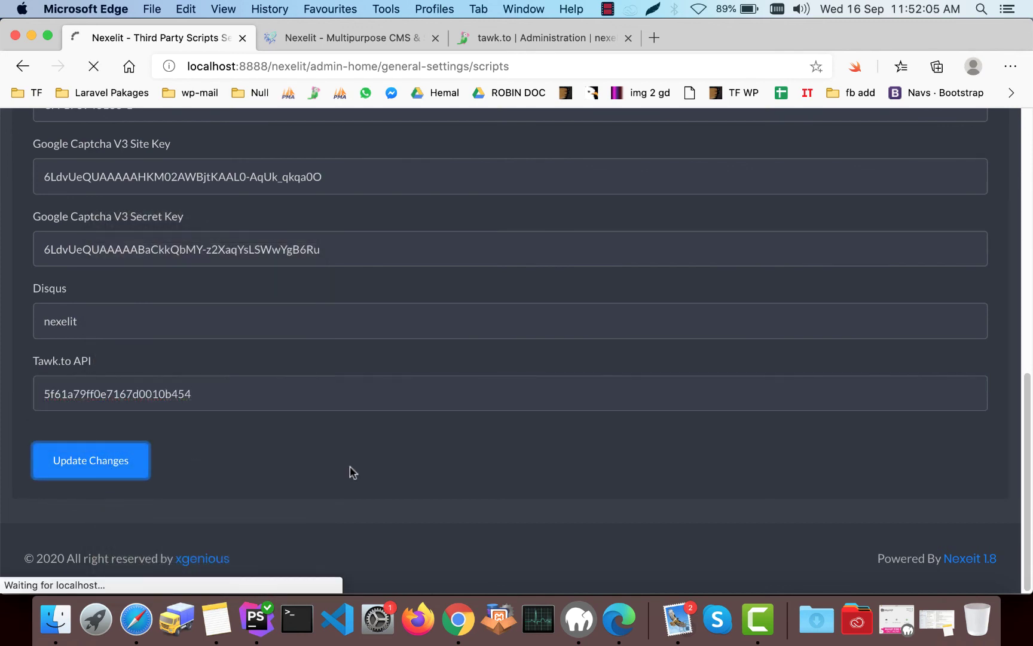
- Reload the Nexelit homepage, then open and close the tawk.to chat widget
{"action": "left_click", "coordinate": [352, 37]}
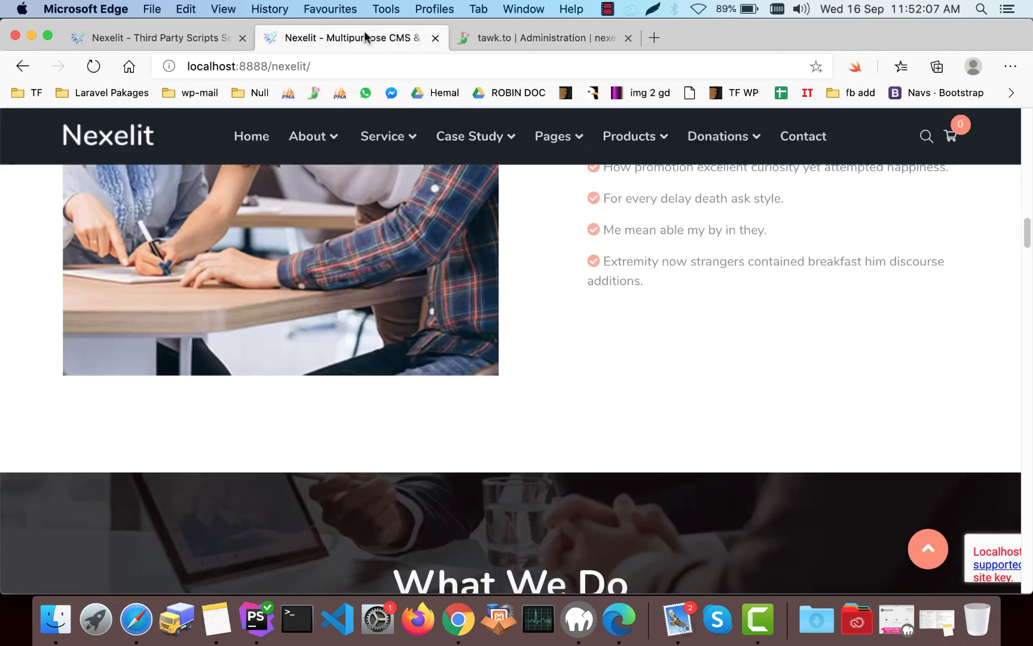
{"action": "right_click", "coordinate": [594, 368]}
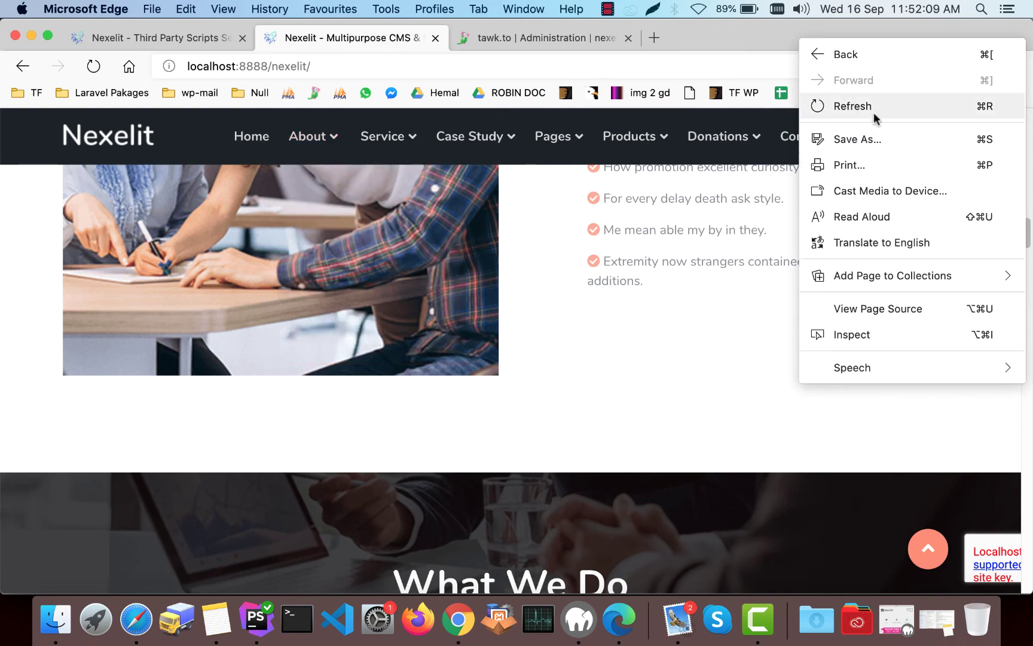
{"action": "left_click", "coordinate": [856, 107]}
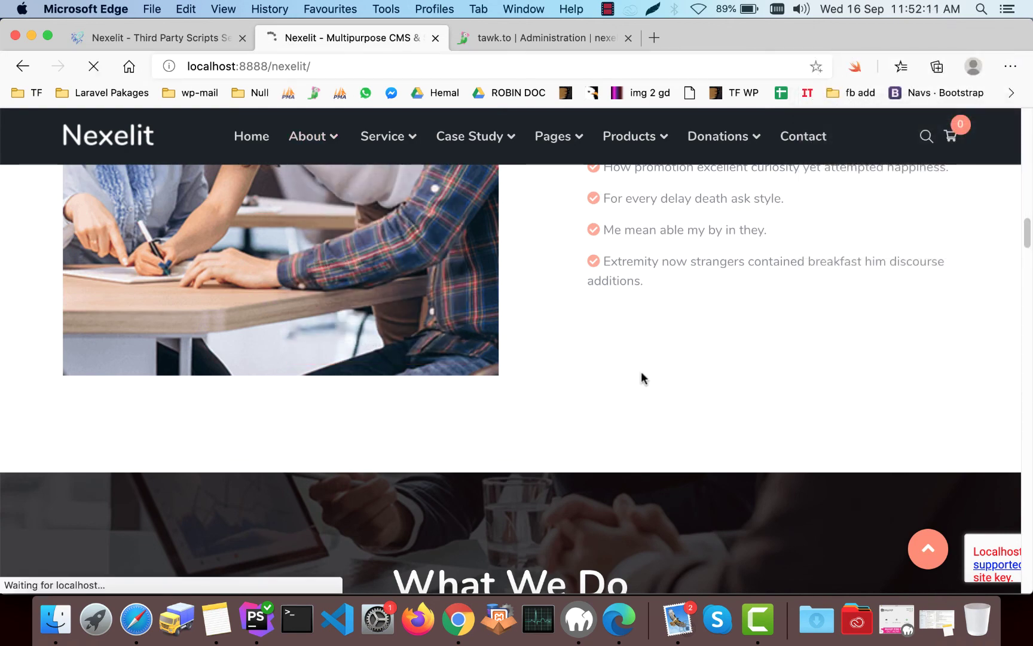
{"action": "scroll", "coordinate": [641, 371], "scroll_direction": "down", "scroll_amount": 5}
{"action": "scroll", "coordinate": [641, 371], "scroll_direction": "down", "scroll_amount": 8}
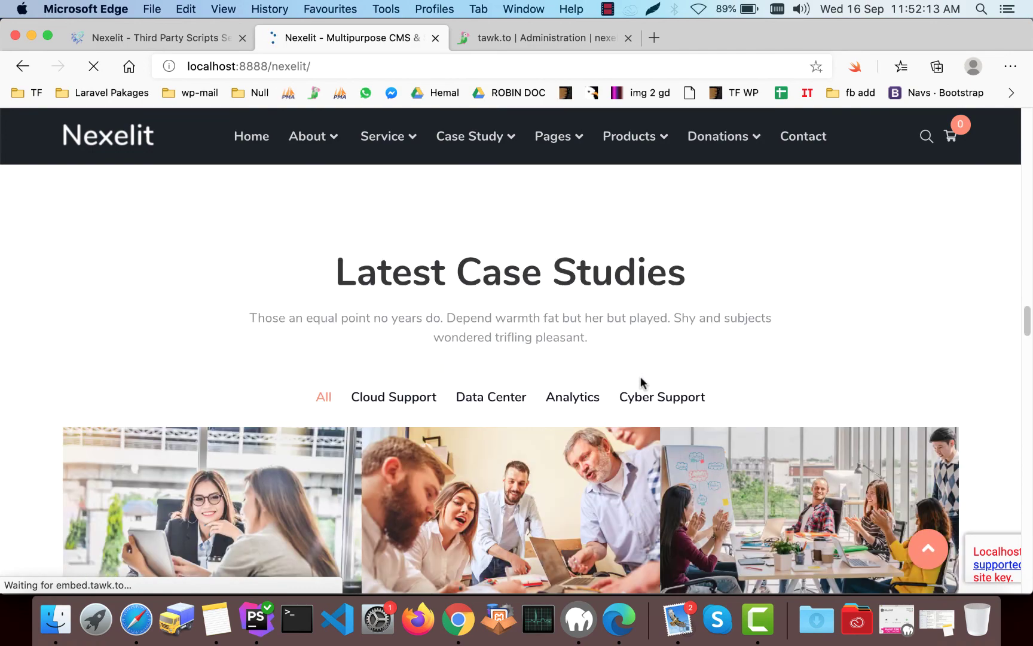
{"action": "scroll", "coordinate": [640, 376], "scroll_direction": "down", "scroll_amount": 8}
{"action": "scroll", "coordinate": [641, 377], "scroll_direction": "down", "scroll_amount": 8}
{"action": "scroll", "coordinate": [631, 418], "scroll_direction": "up", "scroll_amount": 4}
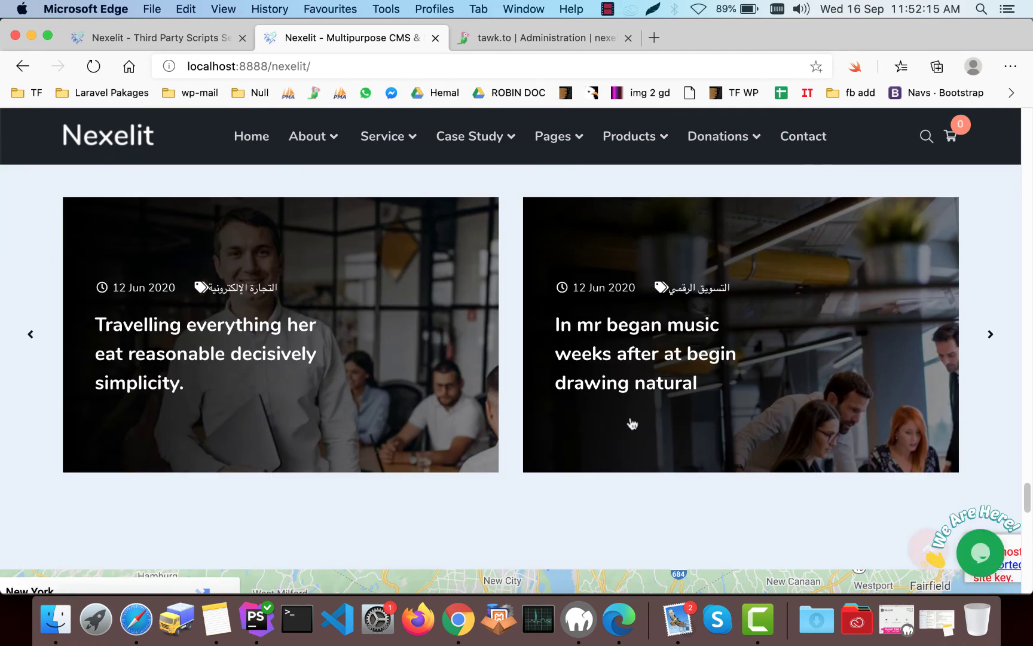
{"action": "scroll", "coordinate": [630, 417], "scroll_direction": "up", "scroll_amount": 5}
{"action": "scroll", "coordinate": [630, 418], "scroll_direction": "up", "scroll_amount": 8}
{"action": "left_click", "coordinate": [979, 552]}
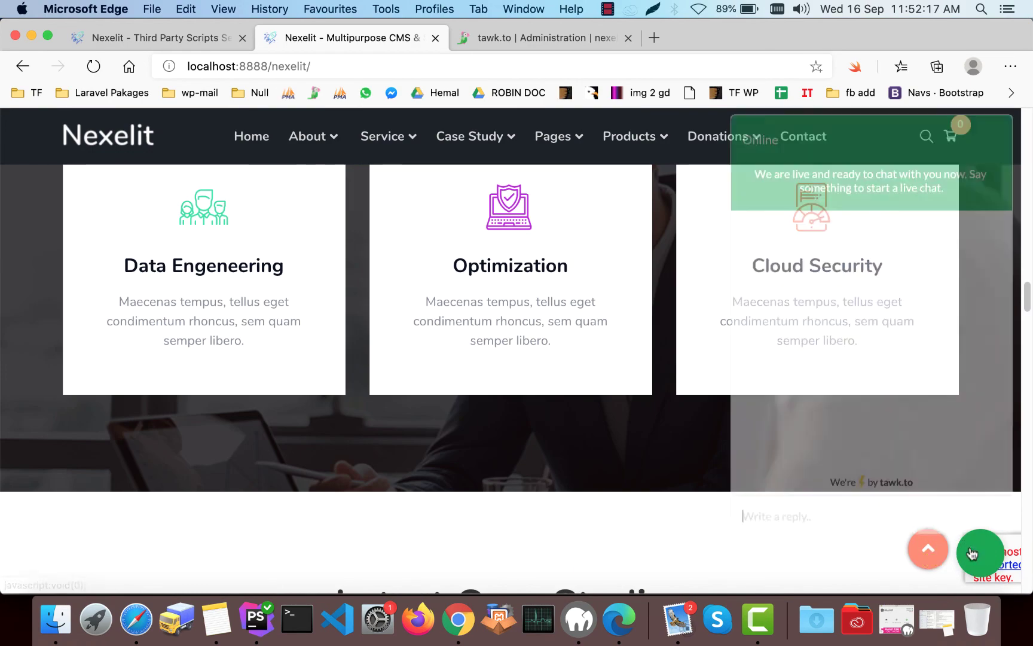
{"action": "left_click", "coordinate": [980, 552]}
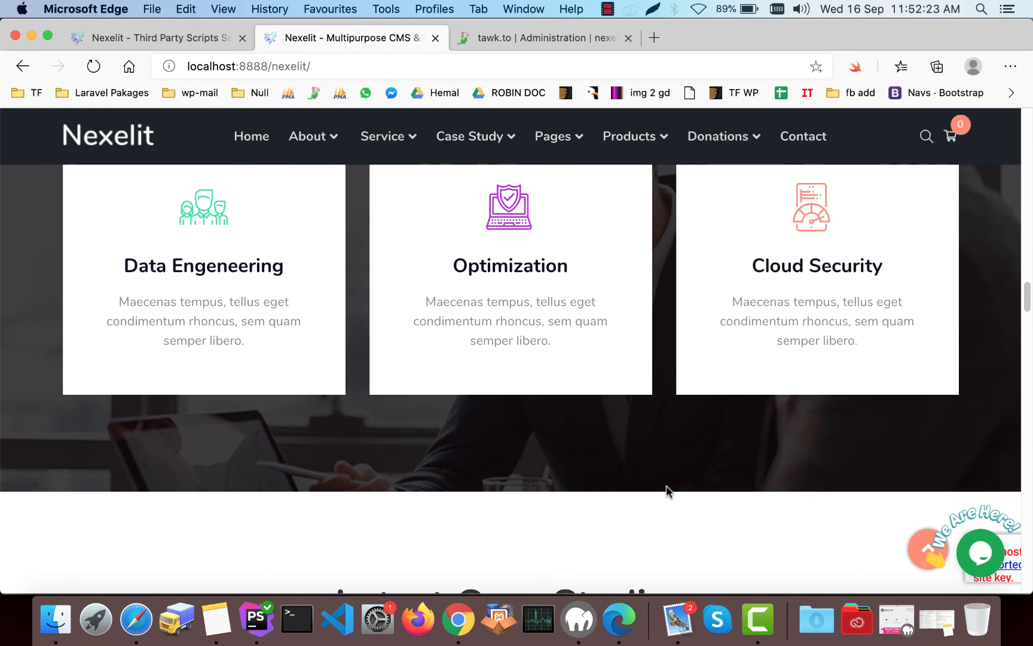
{"action": "scroll", "coordinate": [680, 484], "scroll_direction": "up", "scroll_amount": 3}
{"action": "scroll", "coordinate": [679, 485], "scroll_direction": "up", "scroll_amount": 5}
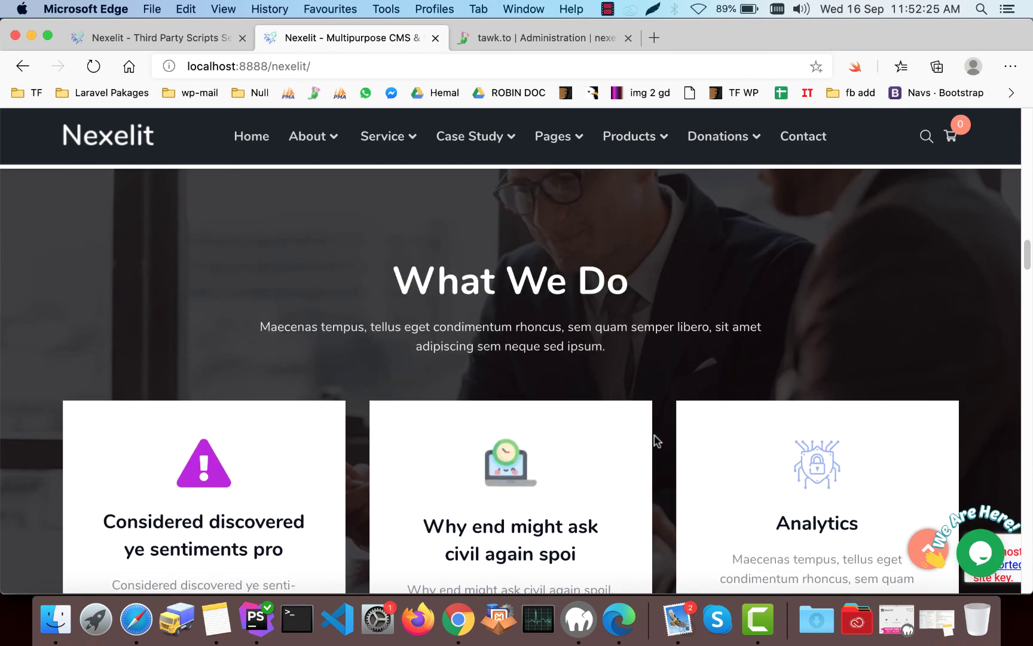